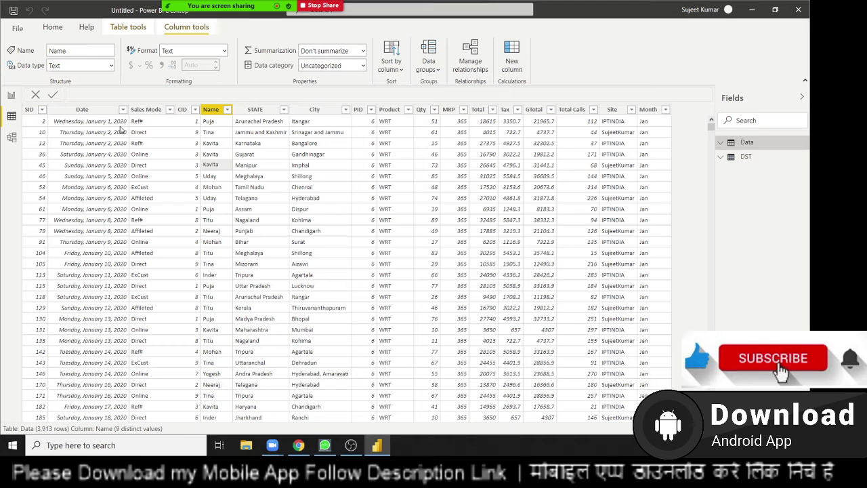
Inspect the City, Tax, Name, Qty, MRP and STATE columns' details in Data view.
left_click(310, 111)
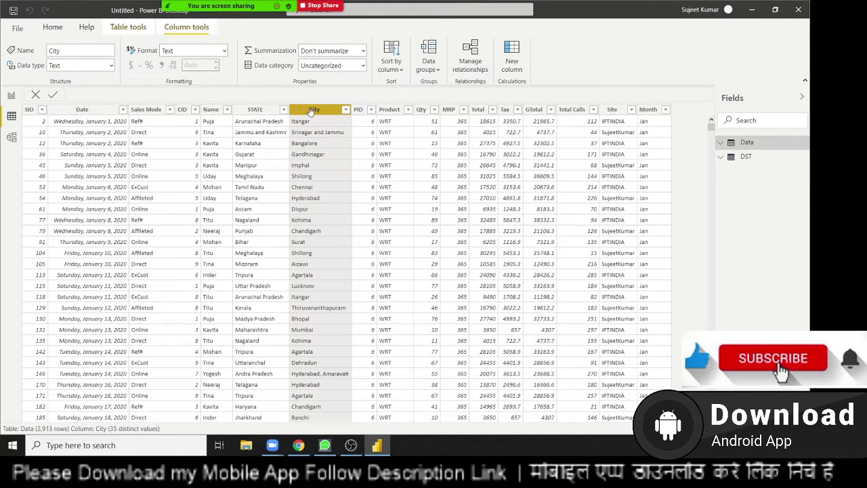
left_click(507, 154)
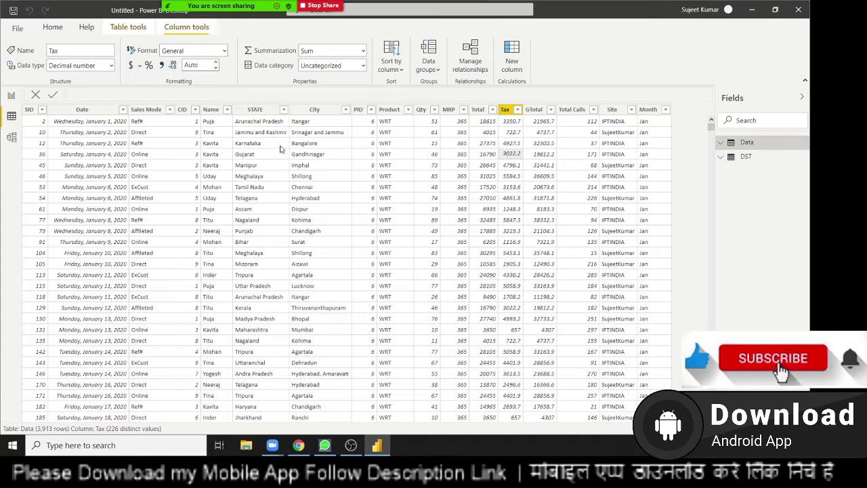
left_click(207, 126)
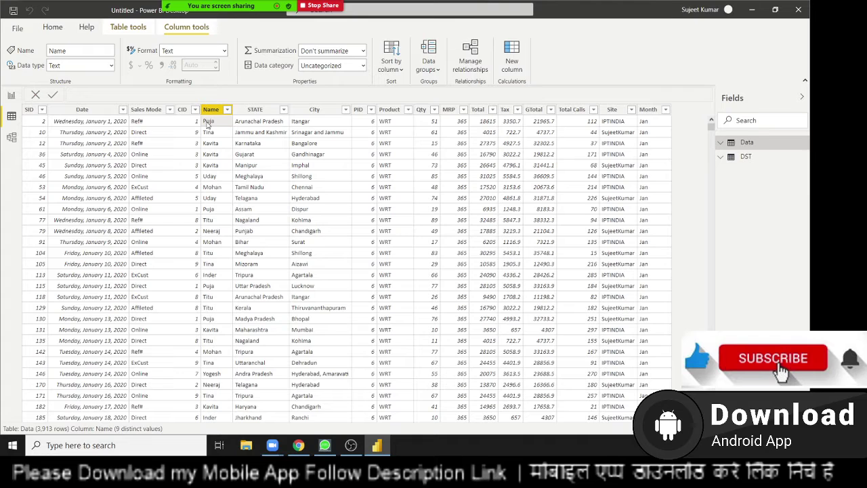
left_click(420, 125)
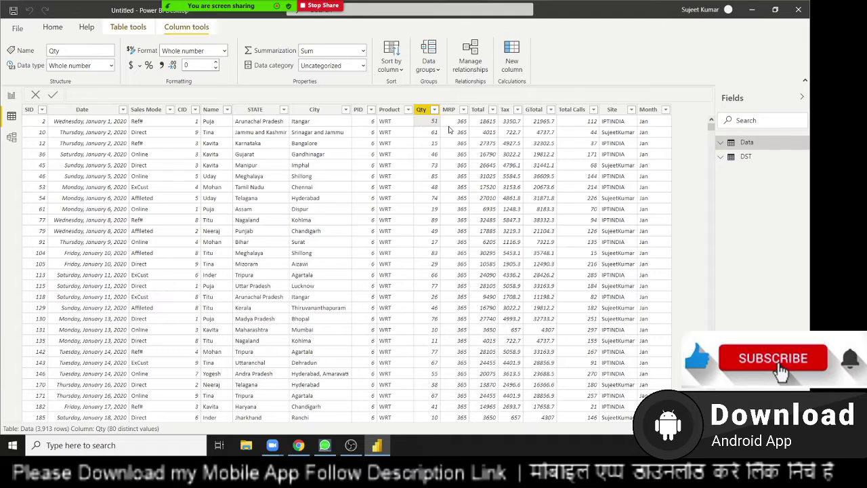
key("Right")
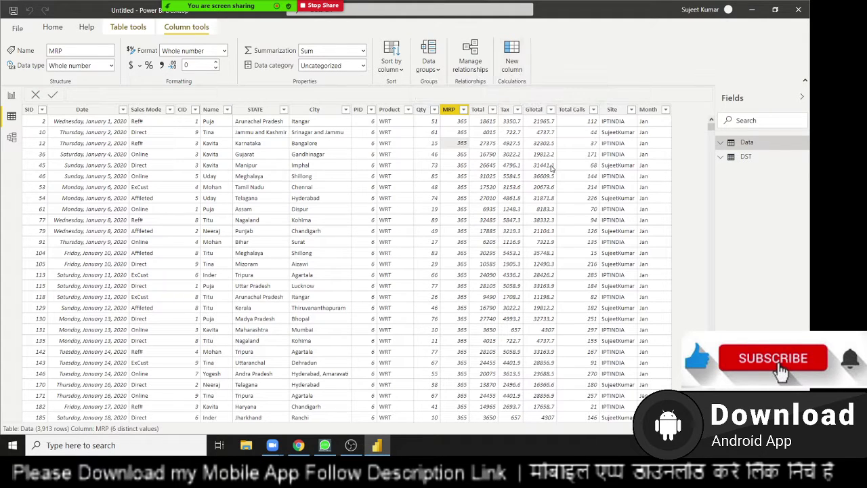
left_click(502, 154)
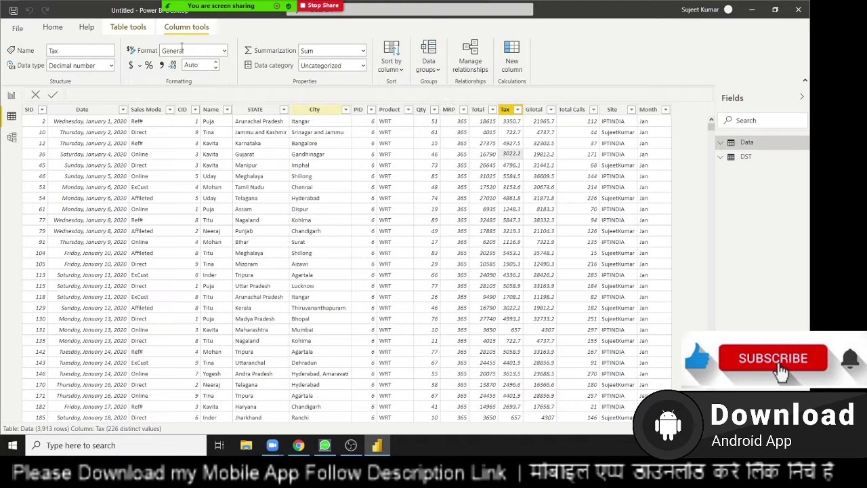
left_click(132, 28)
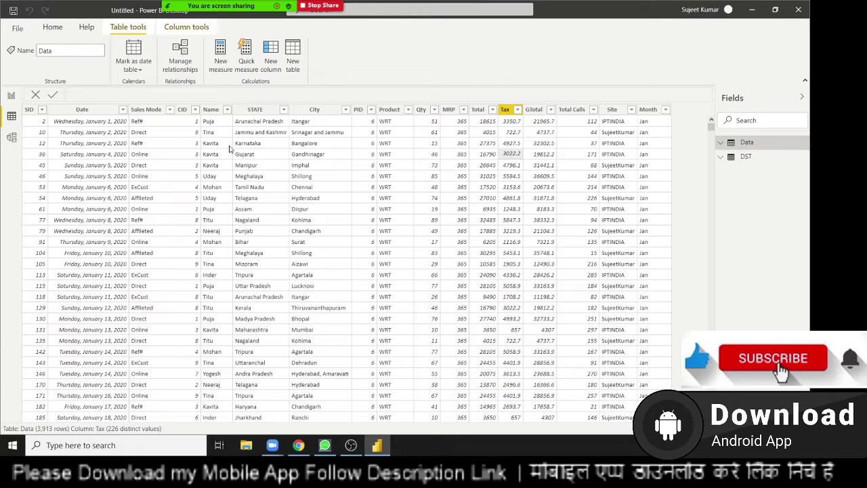
left_click(234, 147)
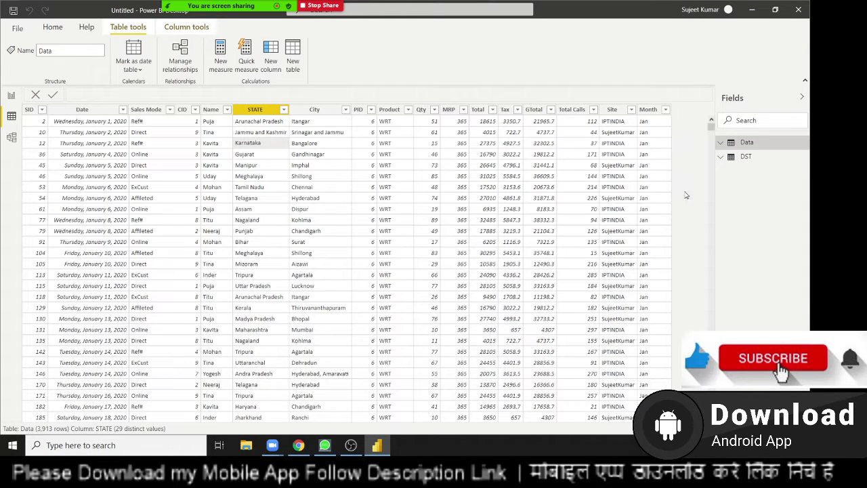
left_click(420, 110)
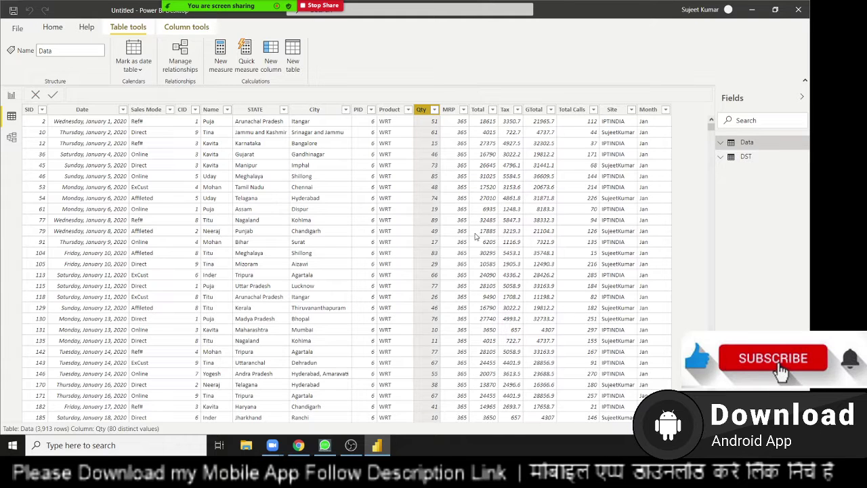
left_click(425, 160)
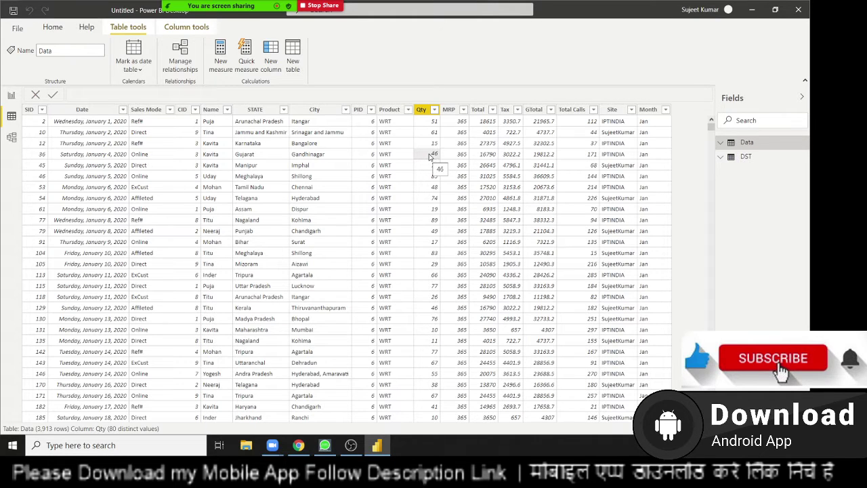
Recheck the Name column's distinct count, then create a new measure on the report canvas.
left_click(11, 97)
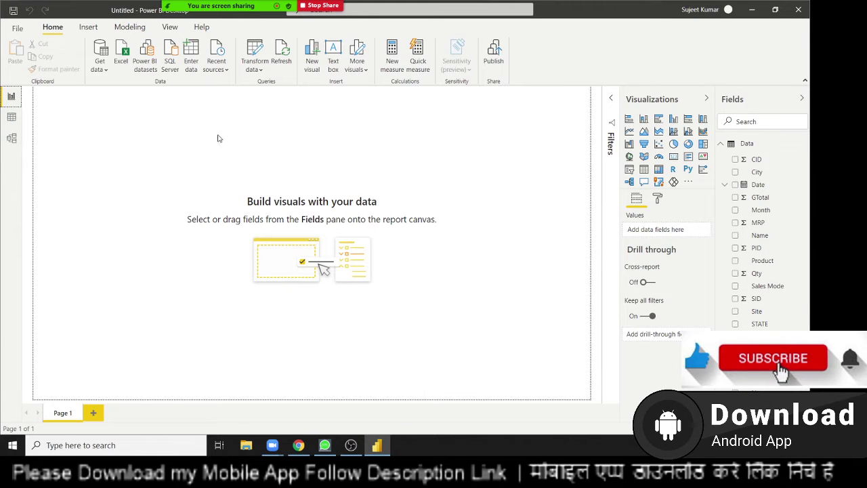
left_click(12, 120)
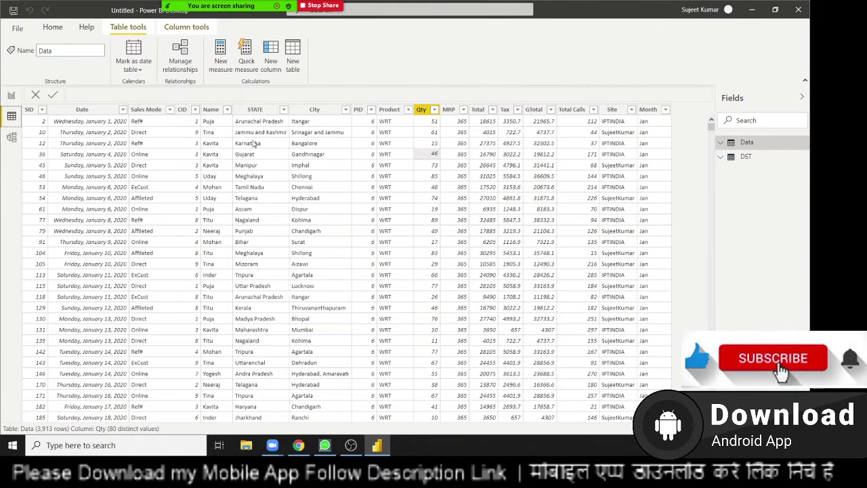
left_click(209, 114)
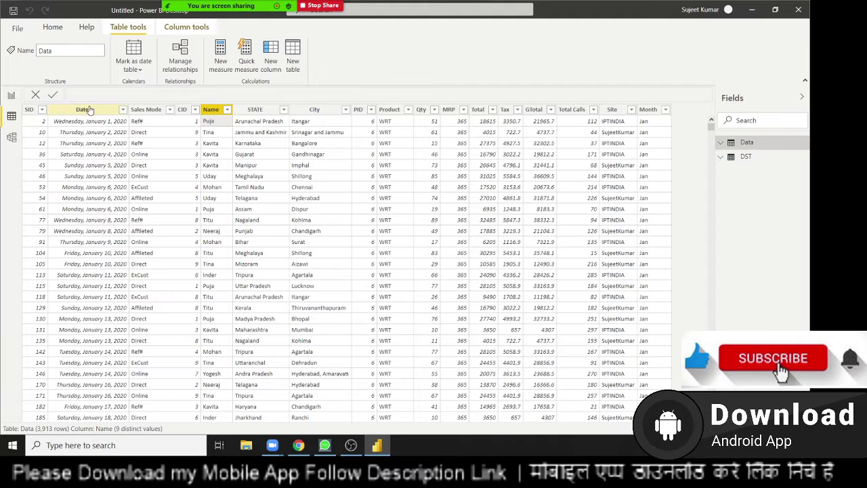
left_click(13, 97)
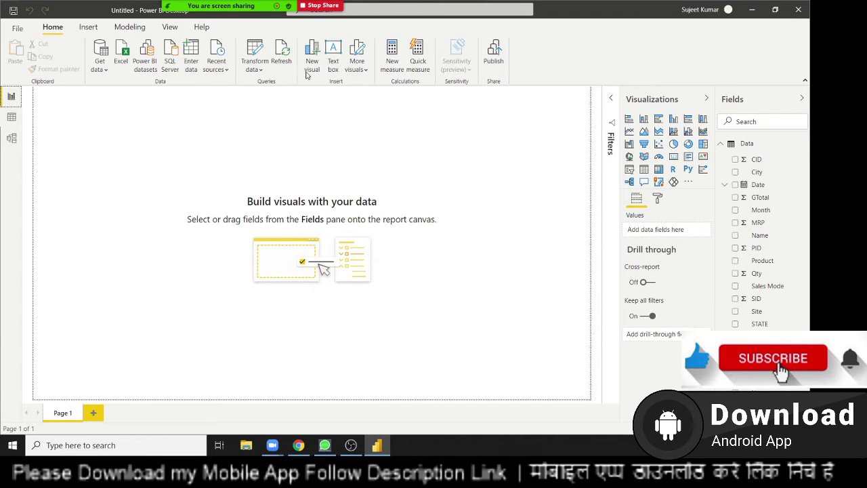
left_click(392, 62)
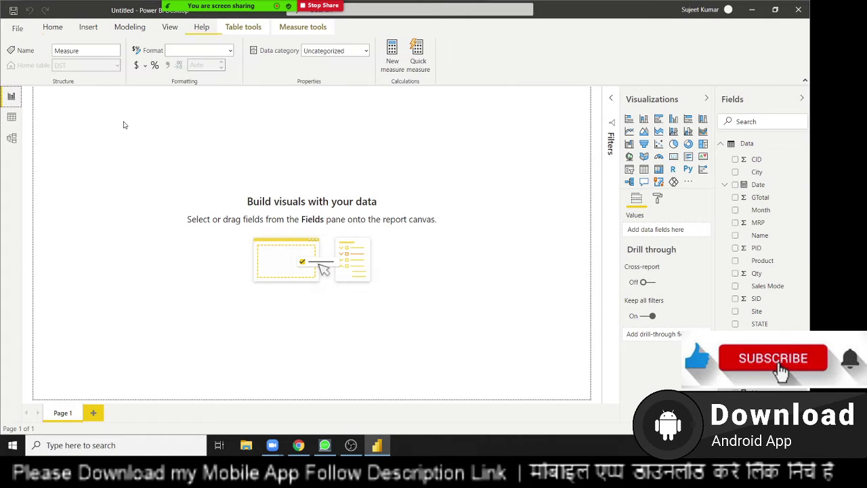
Replace the default name with Total_customer = DISTINCTCOUNT(Data[Name]) and commit the measure.
double_click(93, 94)
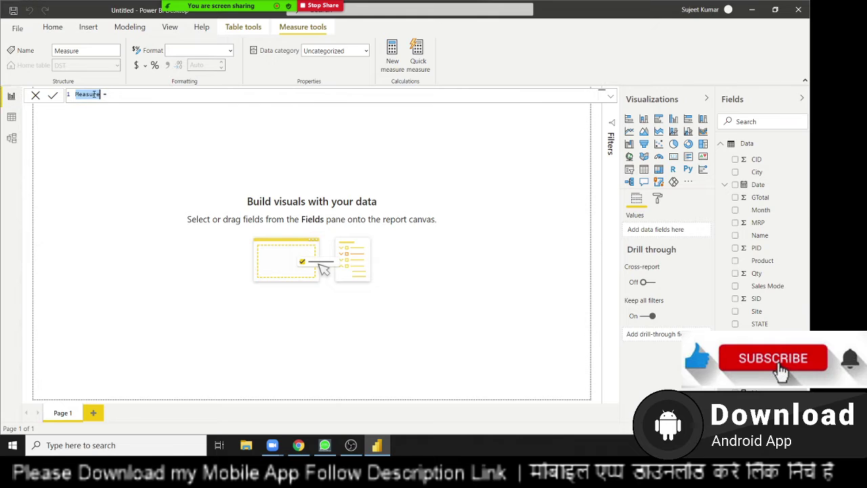
type("Total")
type("Cu")
type("stomer")
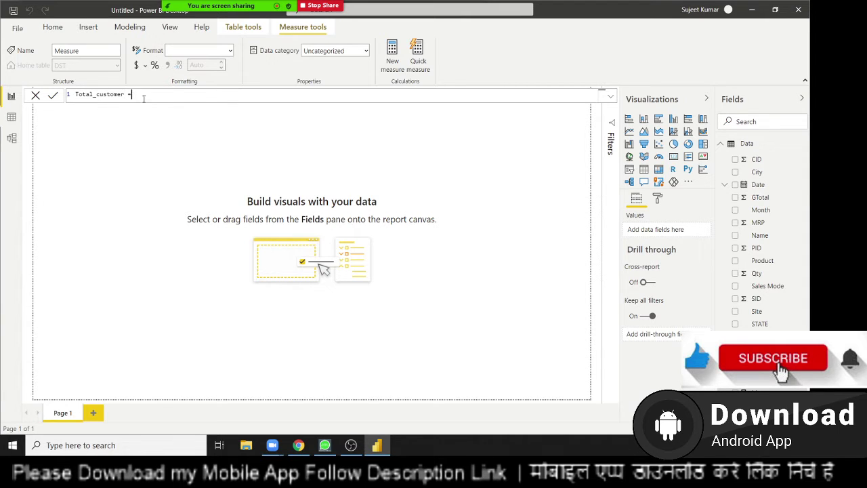
type("dis")
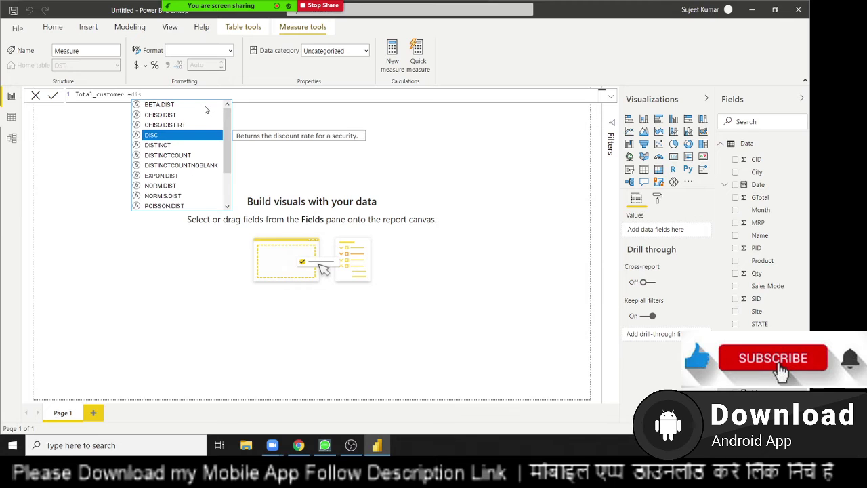
key("Down")
key("Down")
key("Tab")
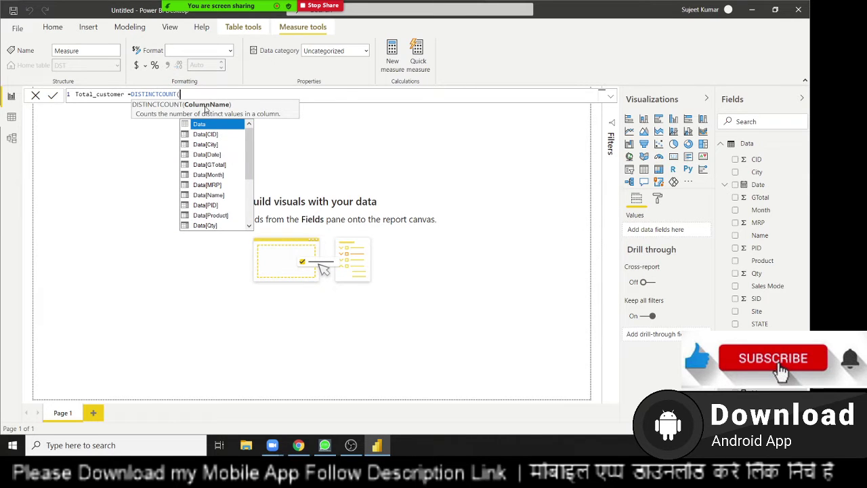
key("Down")
key("Down")
key("Down")
key("Down")
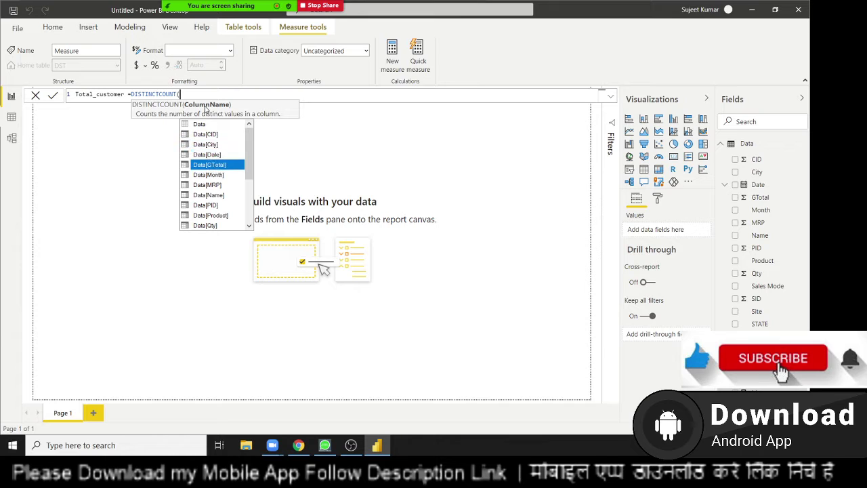
key("Down")
key("Down")
key("Down")
key("Tab")
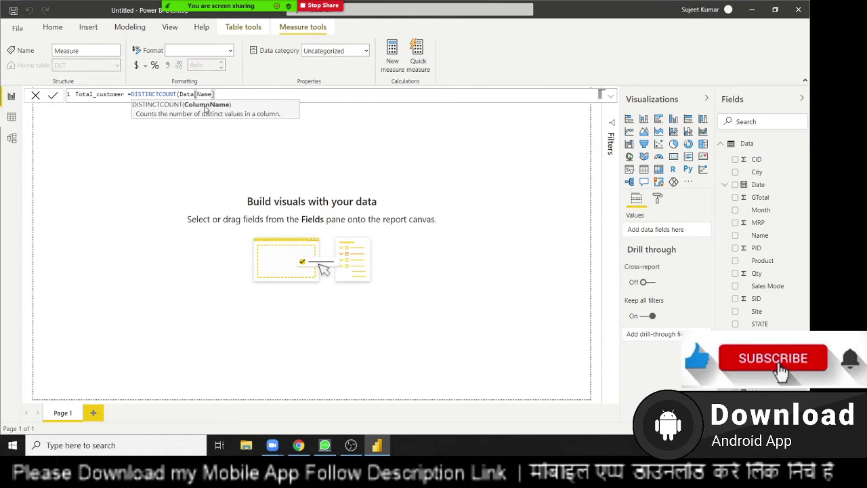
type(")")
key("Return")
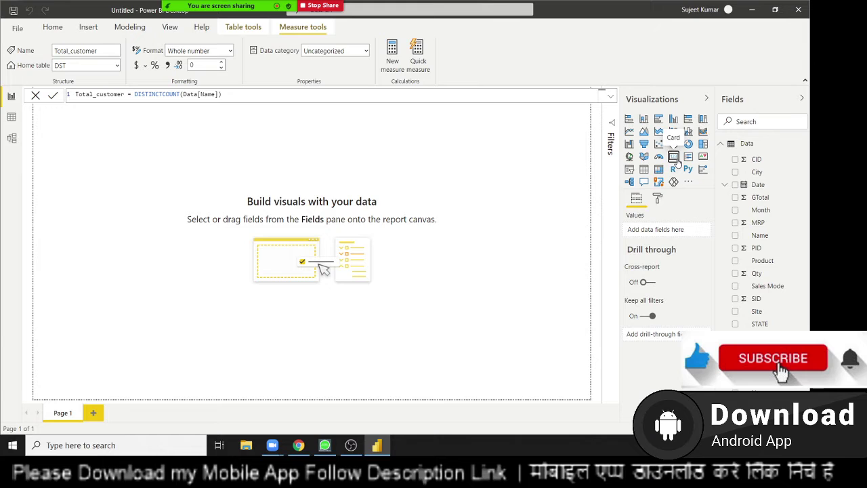
Add a card showing Total_customer (9), place it top-right, then return to Data view.
left_click(673, 158)
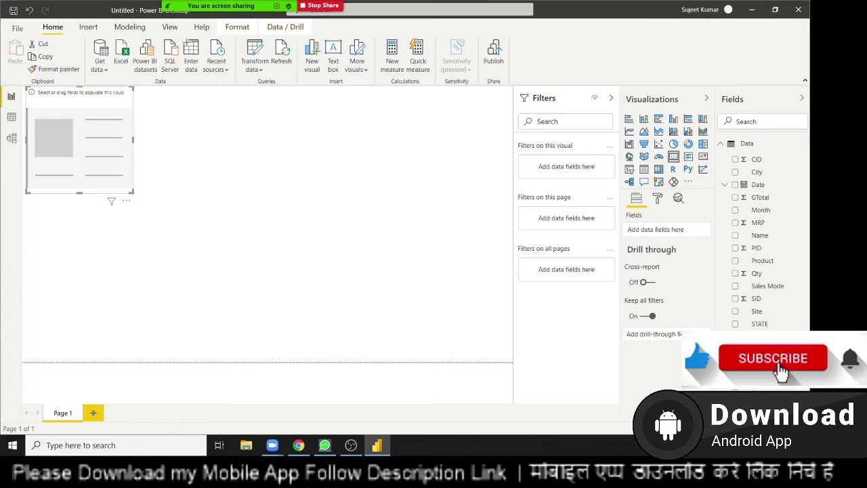
left_click_drag(766, 349, 160, 189)
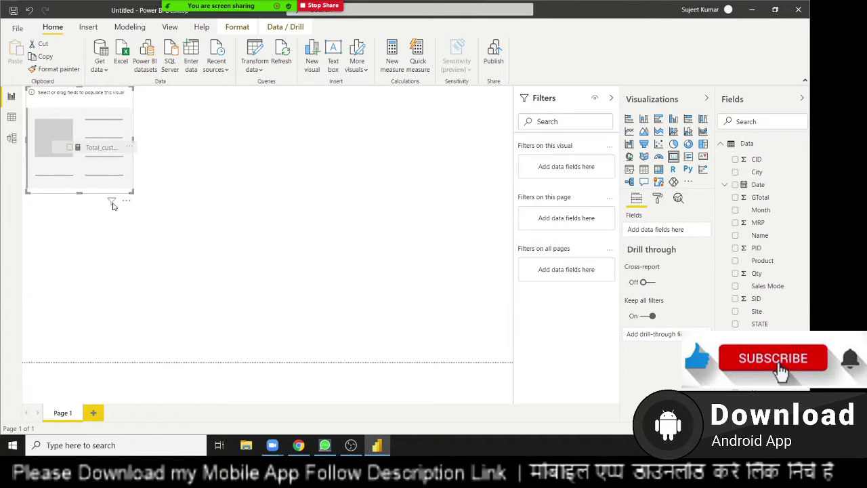
left_click_drag(94, 154, 112, 201)
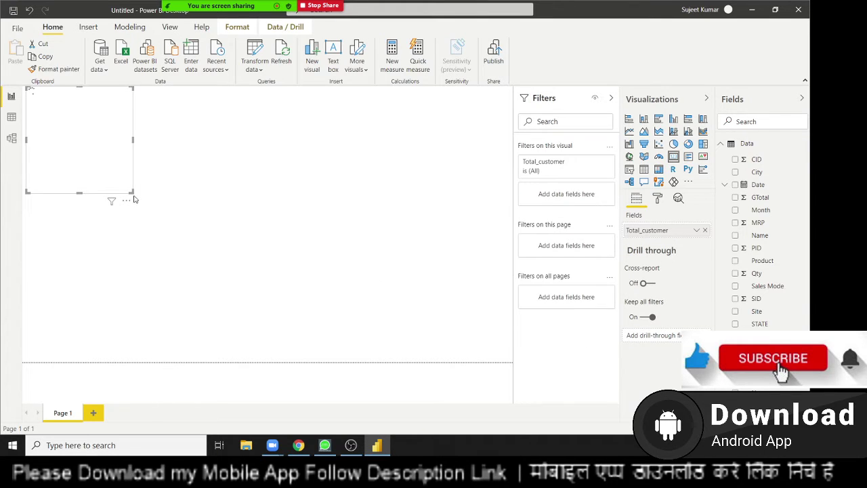
mouse_move(131, 191)
left_mouse_down()
mouse_move(146, 146)
mouse_move(489, 140)
left_mouse_up()
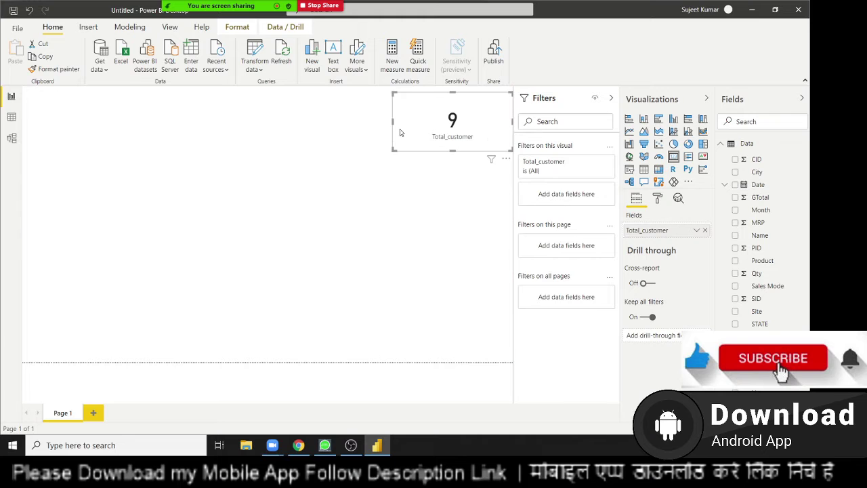
left_click(285, 171)
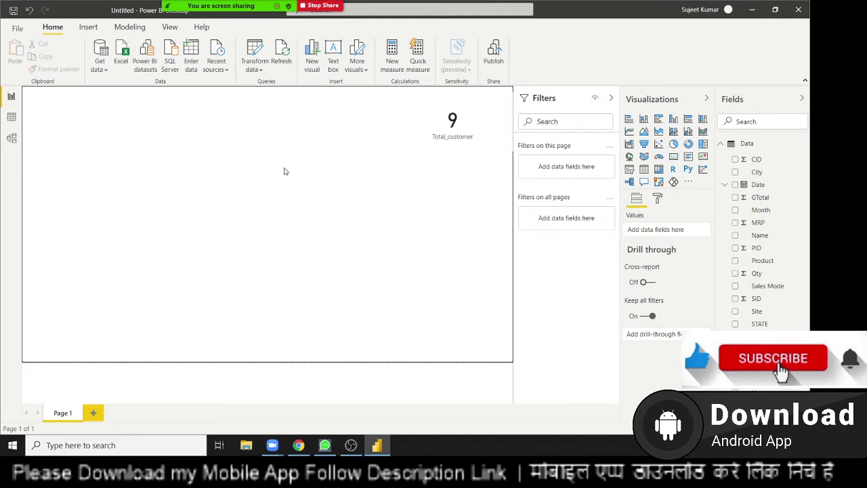
left_click(9, 119)
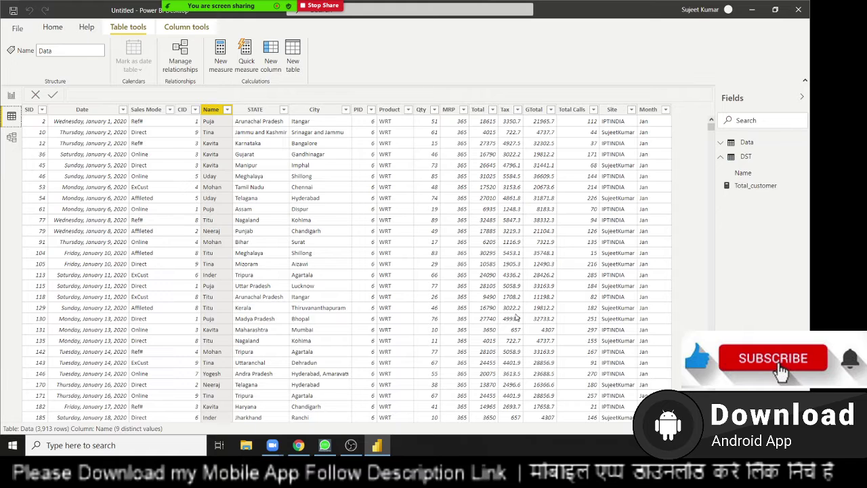
left_click(746, 158)
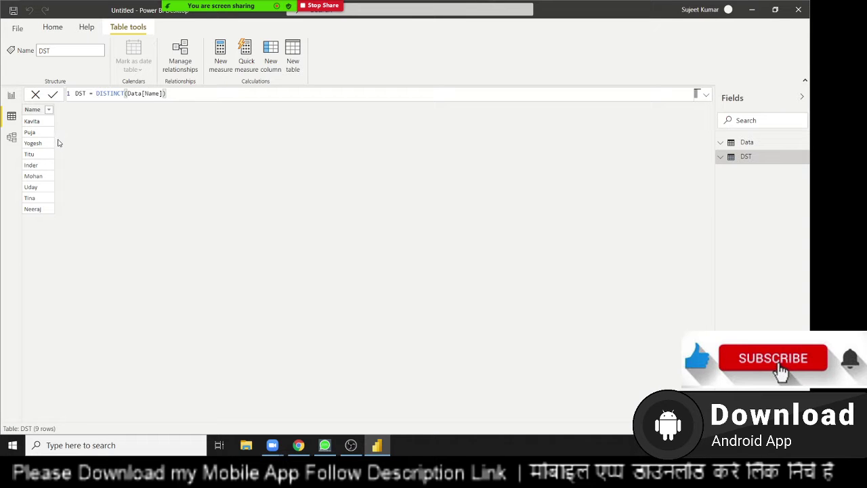
mouse_move(304, 445)
left_click(11, 96)
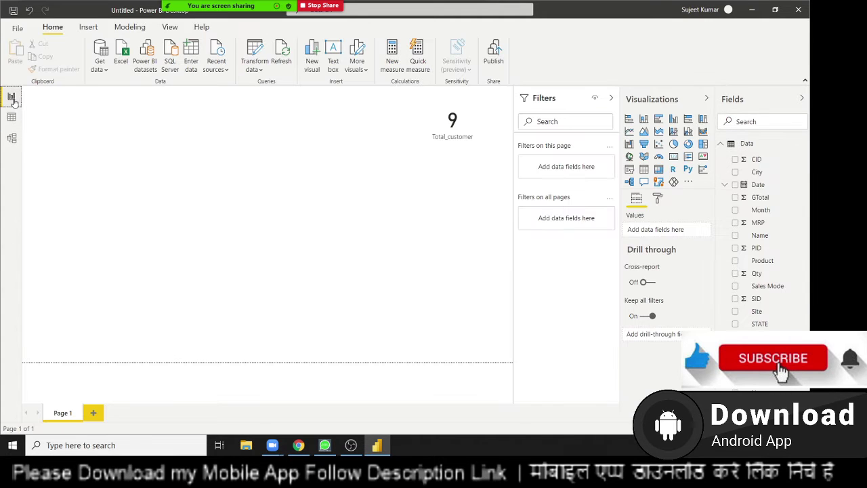
Bring back the DISTINCTCOUNT docs page and collapse the Statistical functions group.
left_click(301, 453)
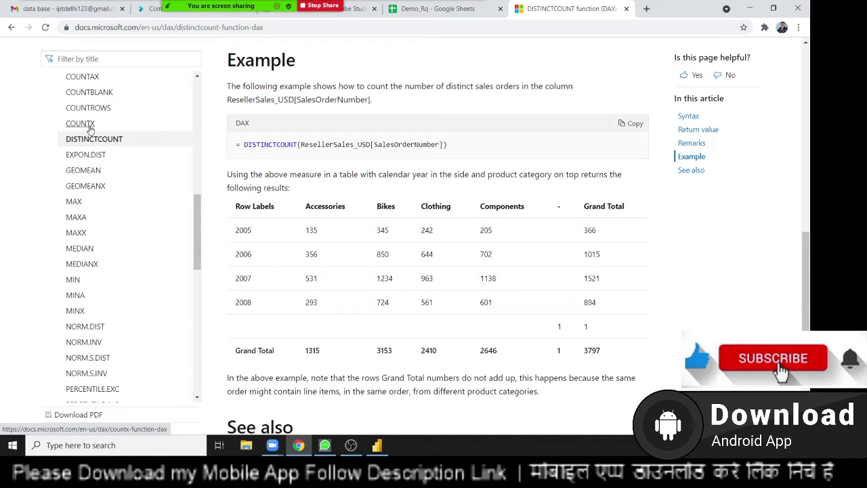
scroll(89, 127, "up", 1)
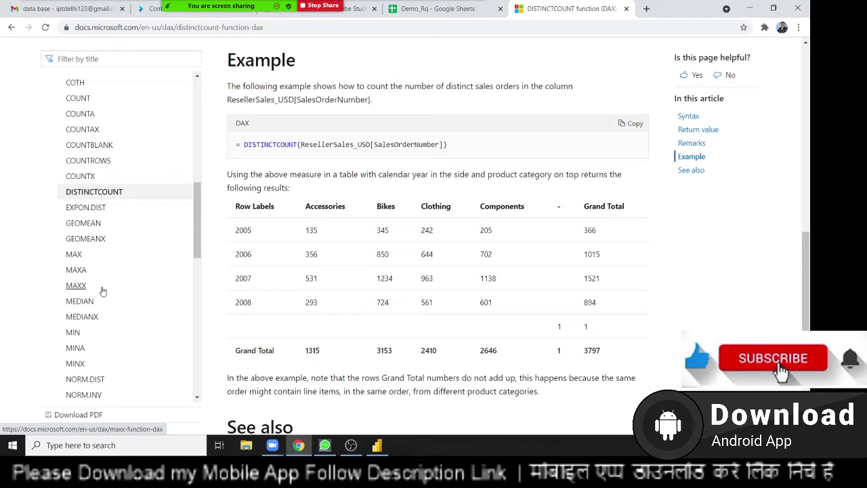
scroll(102, 291, "down", 3)
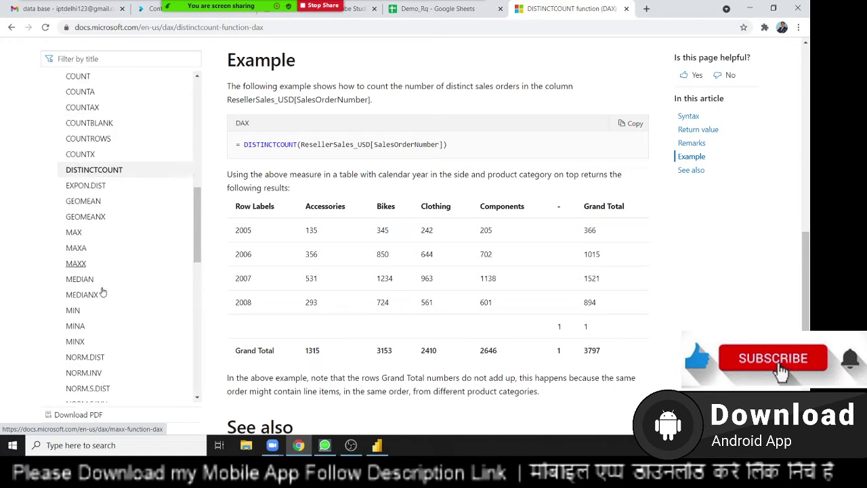
scroll(92, 298, "down", 3)
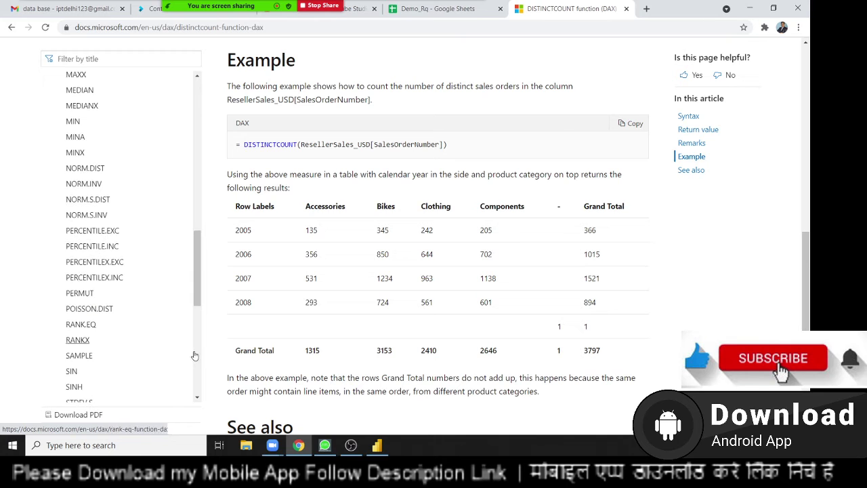
scroll(122, 346, "down", 2)
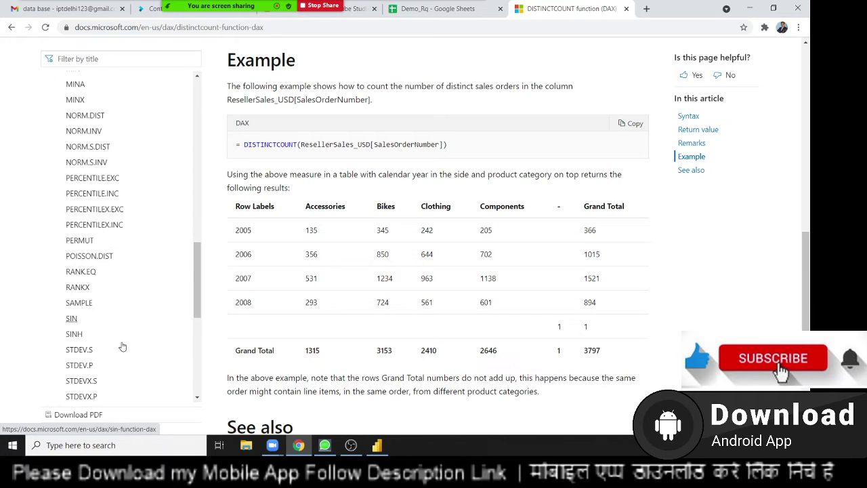
scroll(122, 346, "down", 1)
scroll(122, 347, "down", 2)
scroll(123, 346, "down", 3)
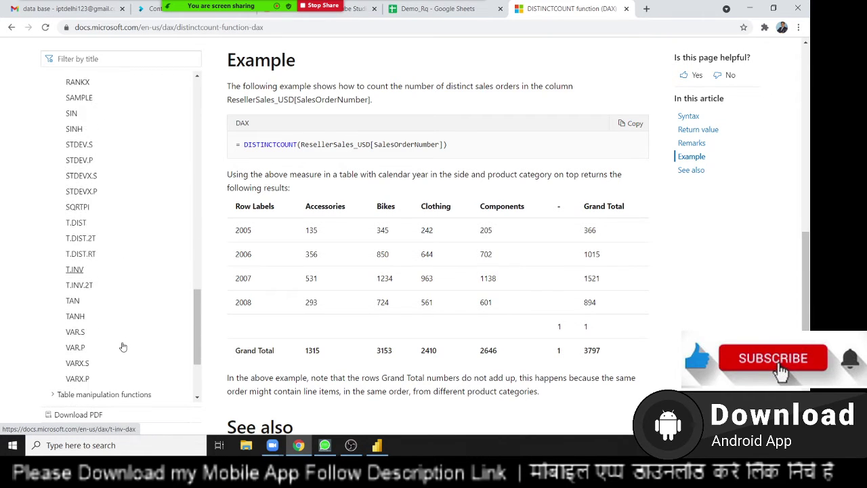
scroll(122, 346, "down", 4)
scroll(119, 331, "up", 5)
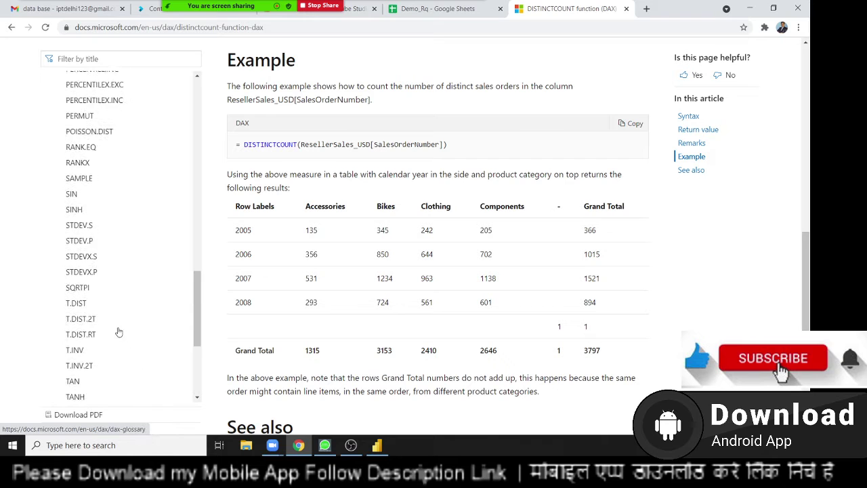
scroll(119, 331, "up", 10)
scroll(120, 332, "up", 2)
scroll(119, 329, "up", 1)
scroll(115, 325, "up", 2)
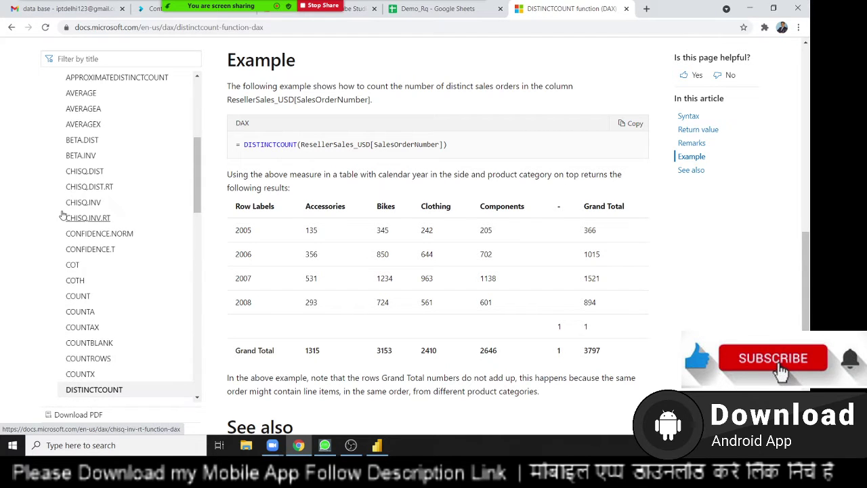
scroll(63, 214, "up", 5)
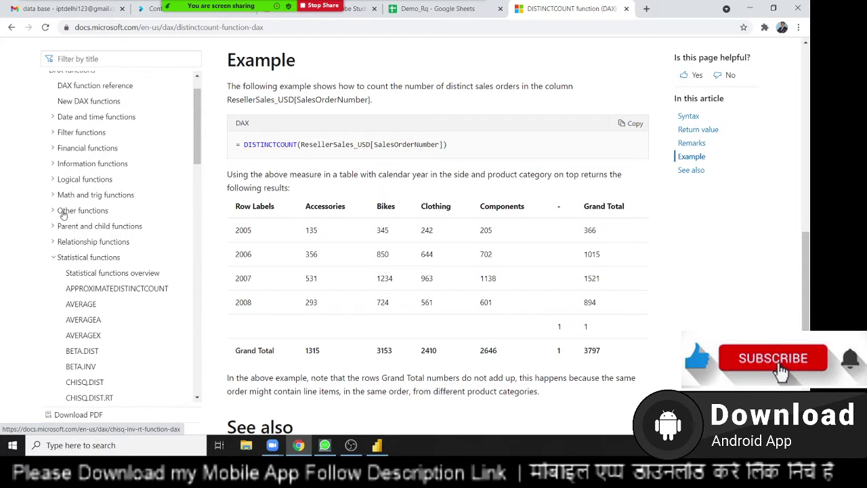
left_click(54, 259)
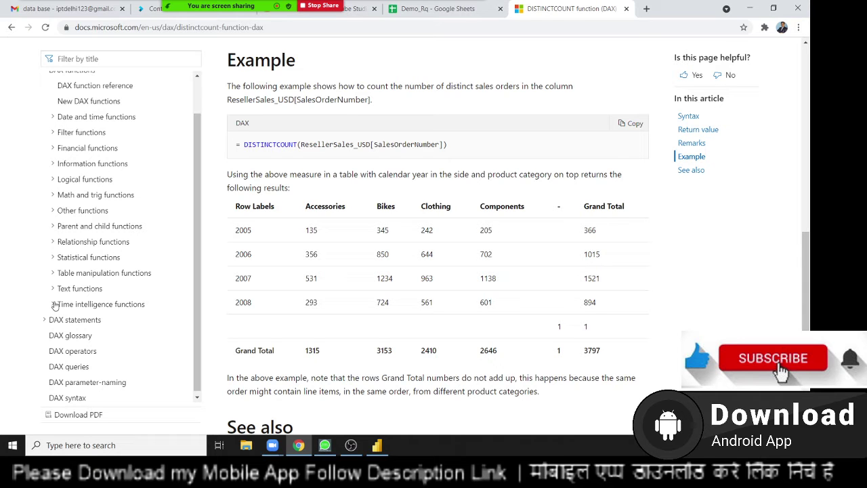
Expand the Information functions group and browse its function list.
scroll(54, 305, "up", 1)
scroll(57, 306, "up", 1)
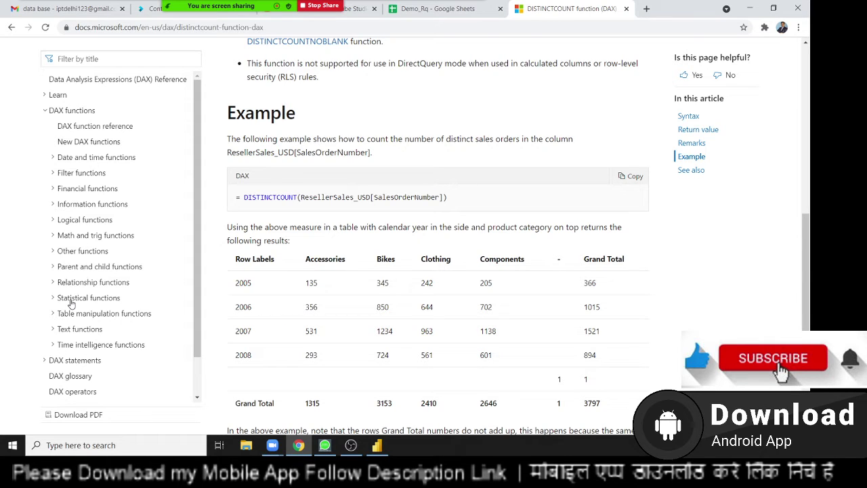
left_click(54, 210)
scroll(148, 270, "down", 3)
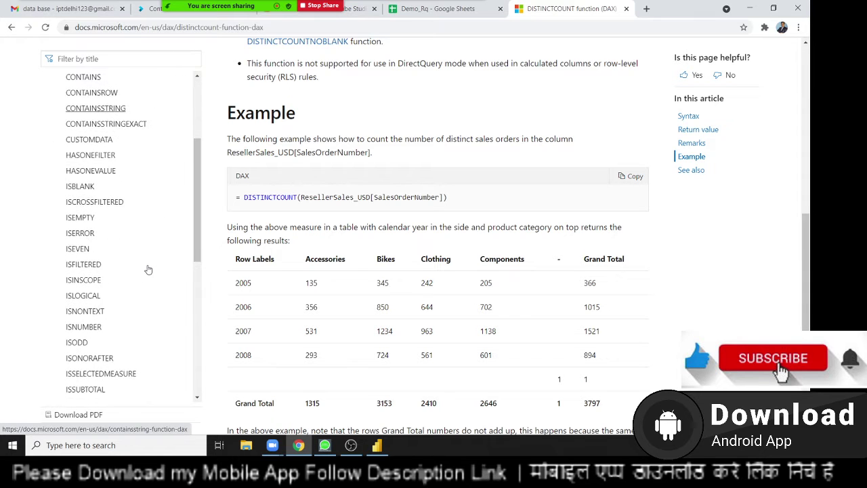
scroll(148, 269, "down", 2)
scroll(148, 270, "down", 1)
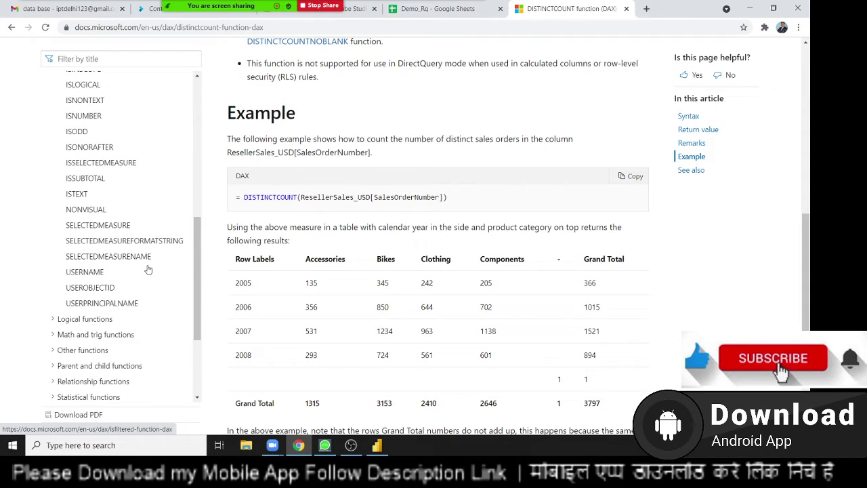
scroll(148, 270, "up", 2)
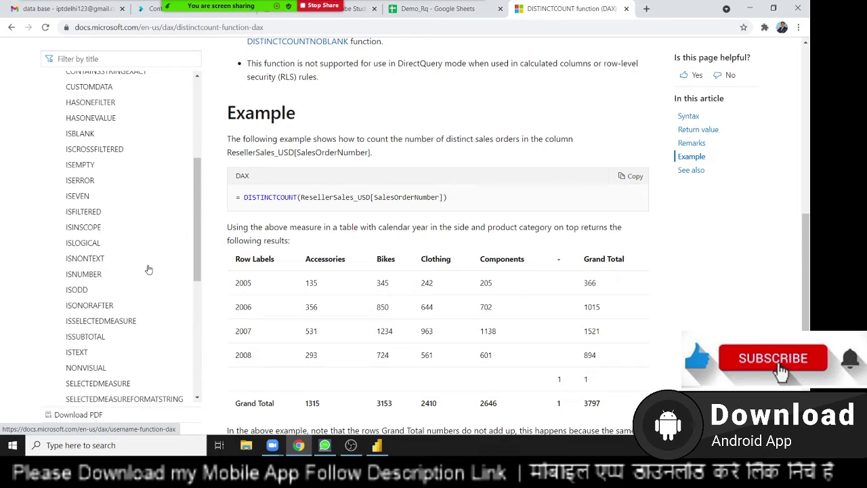
scroll(148, 270, "up", 2)
scroll(148, 268, "up", 2)
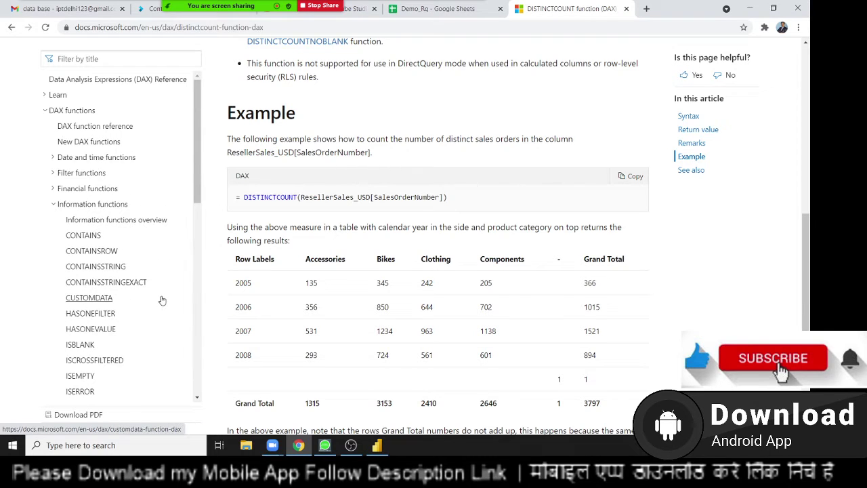
scroll(163, 298, "down", 3)
scroll(163, 300, "down", 2)
scroll(161, 298, "down", 1)
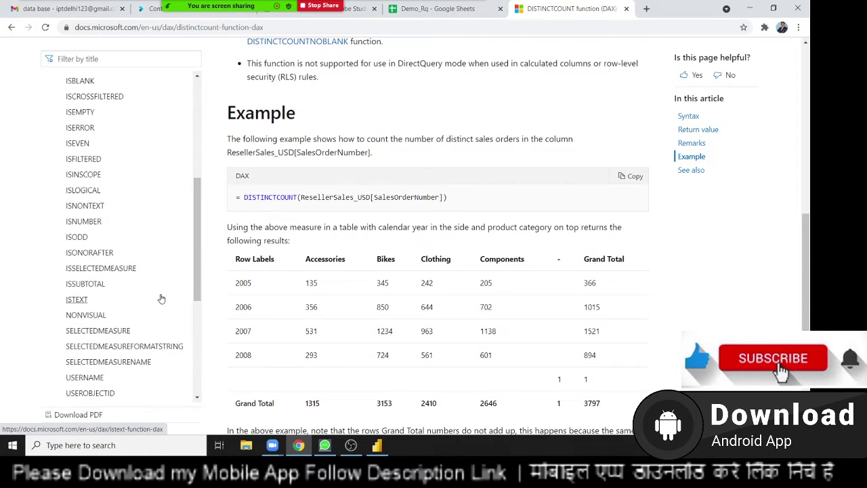
scroll(161, 298, "up", 3)
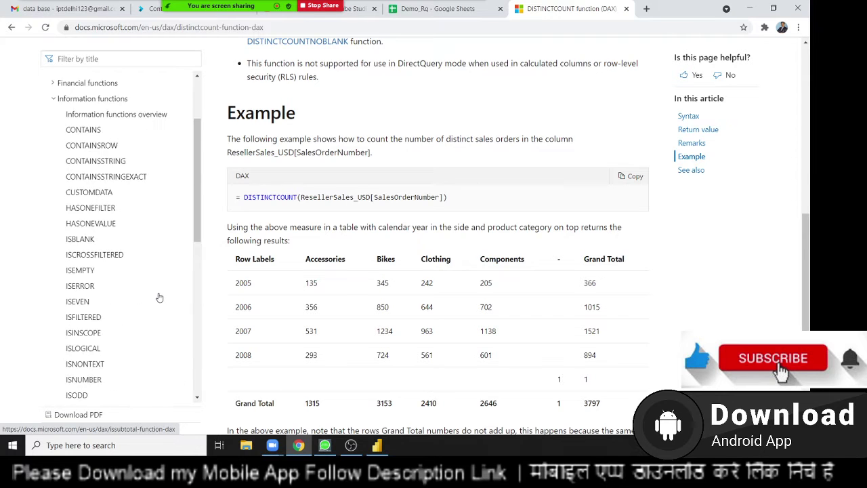
scroll(160, 297, "down", 1)
scroll(159, 297, "down", 1)
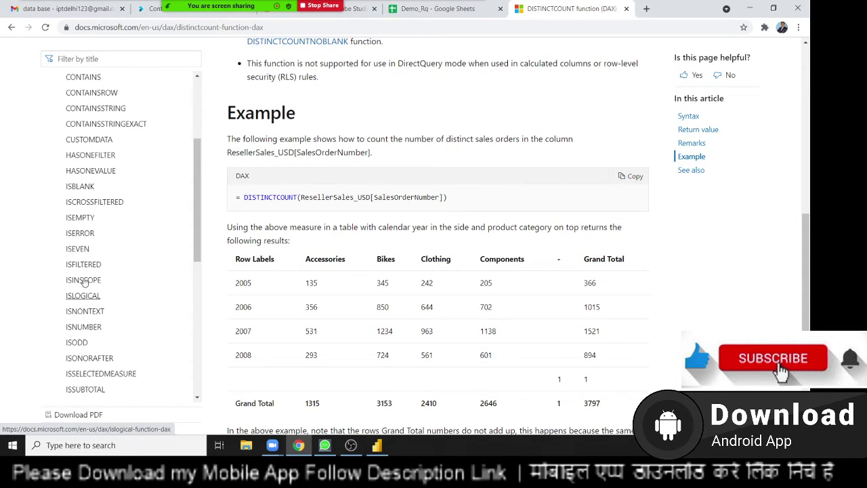
scroll(117, 282, "down", 1)
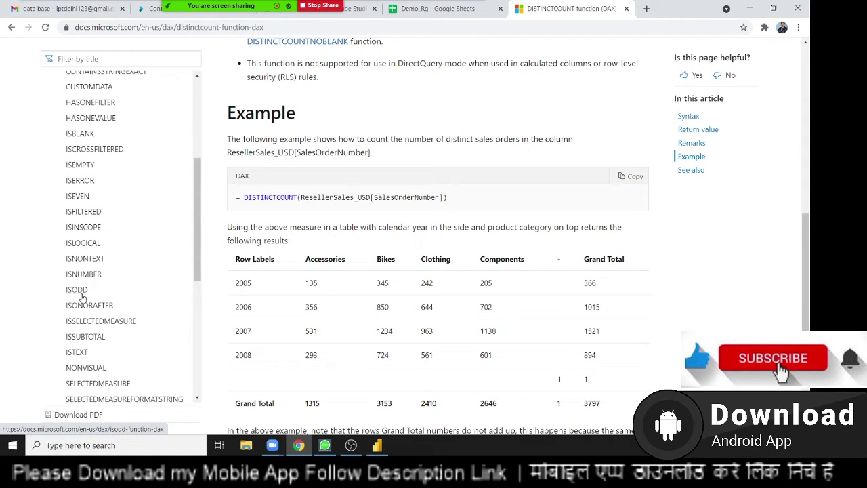
scroll(80, 325, "up", 1)
scroll(79, 347, "down", 1)
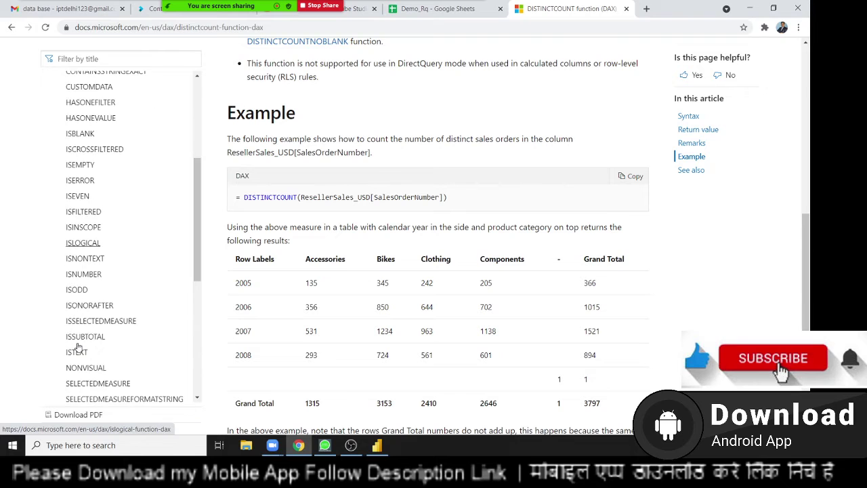
scroll(78, 347, "down", 2)
scroll(78, 347, "down", 1)
scroll(81, 357, "up", 3)
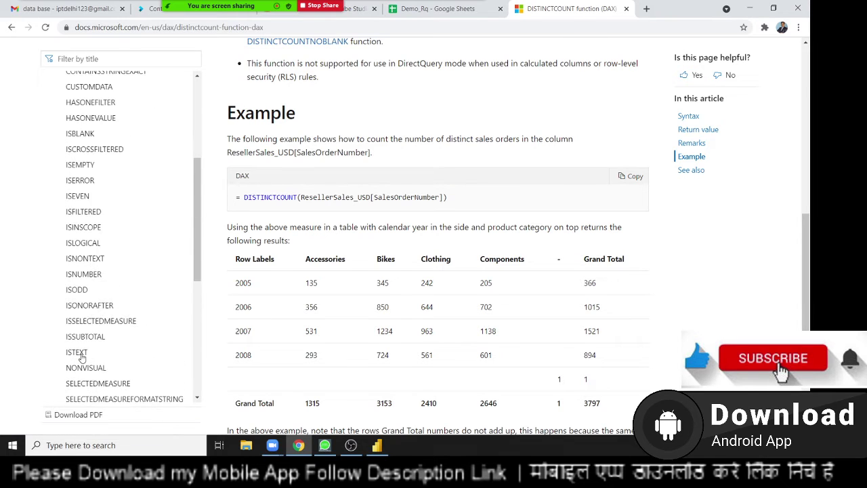
scroll(81, 356, "up", 1)
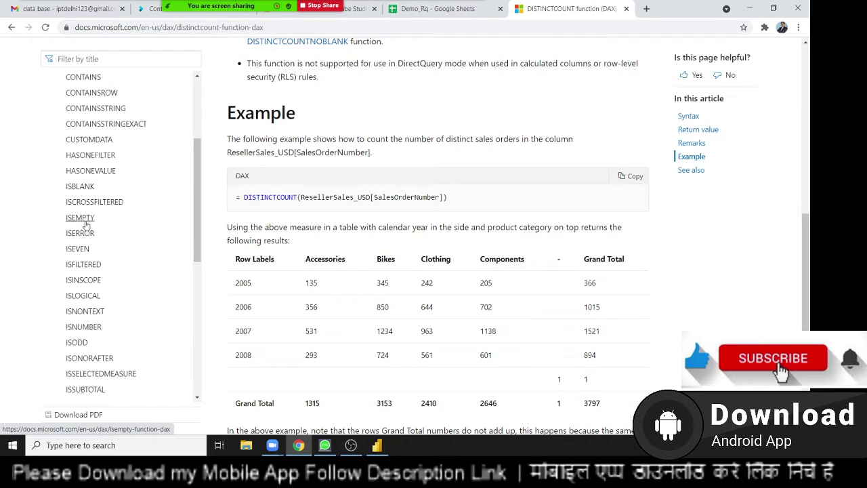
Look at ISBLANK, then open ISEMPTY and scroll to its 'Info' table example returning FALSE.
left_click(79, 186)
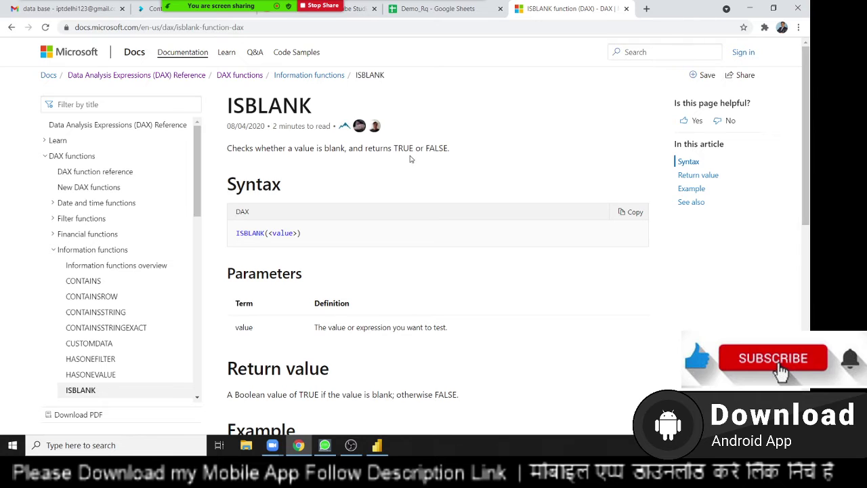
scroll(246, 230, "down", 1)
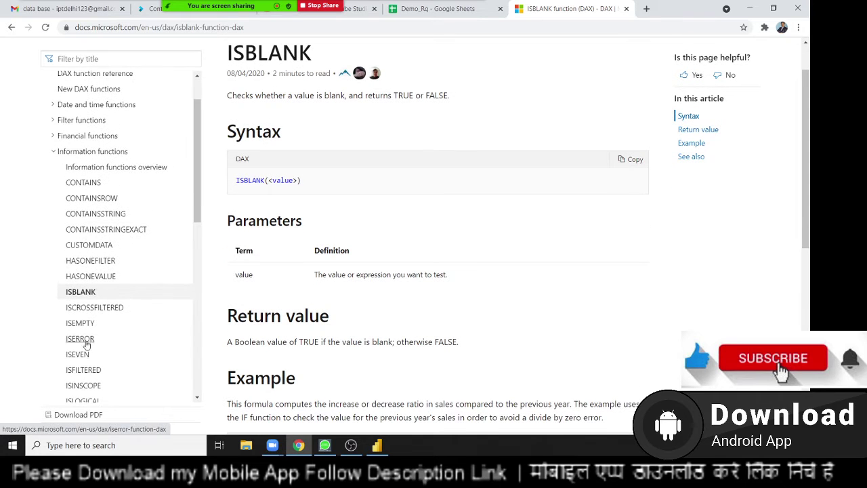
left_click(81, 324)
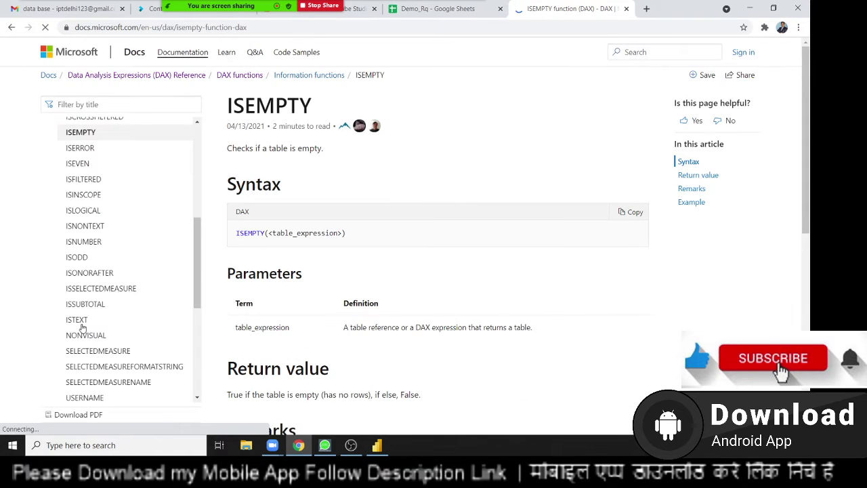
scroll(371, 258, "down", 2)
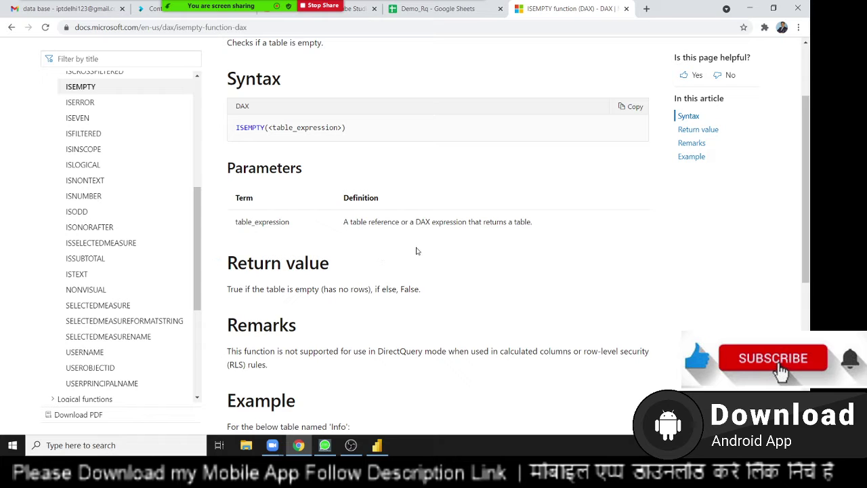
scroll(438, 256, "down", 3)
scroll(438, 256, "down", 2)
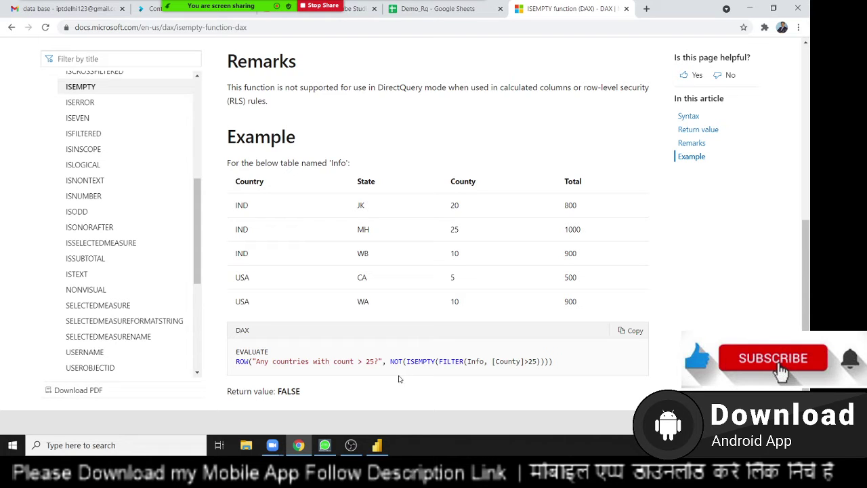
scroll(167, 316, "up", 1)
scroll(167, 316, "up", 1)
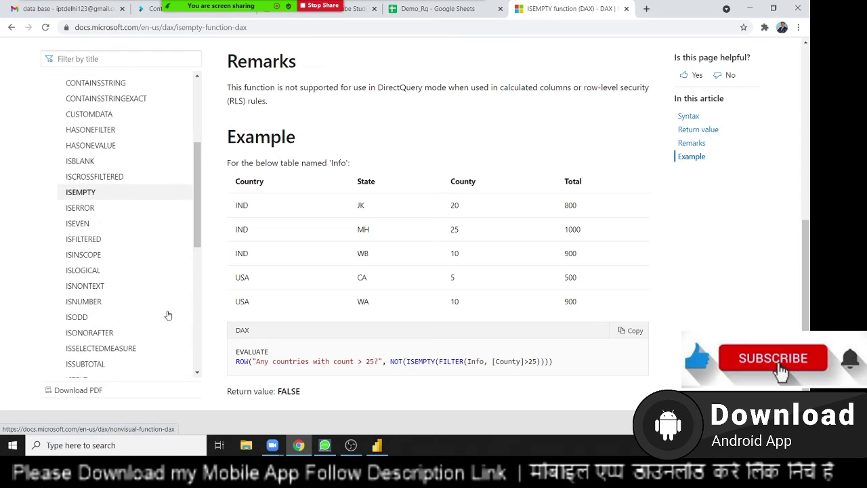
scroll(141, 290, "up", 1)
scroll(139, 290, "down", 2)
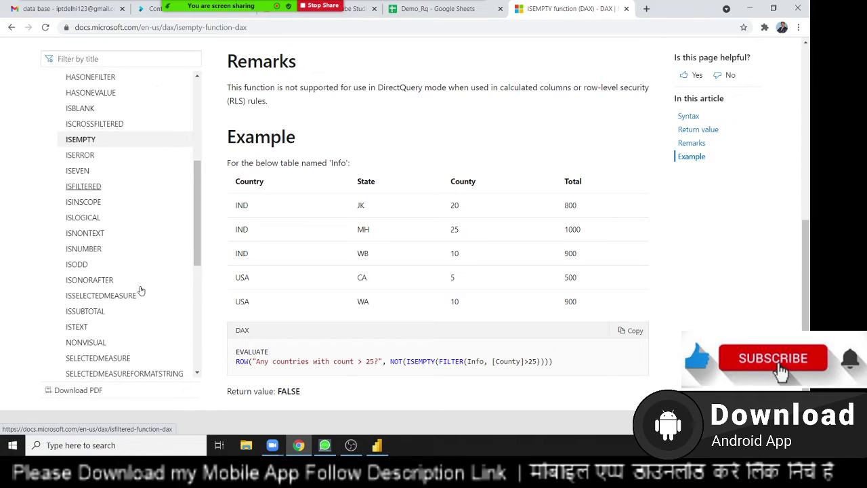
scroll(140, 290, "down", 3)
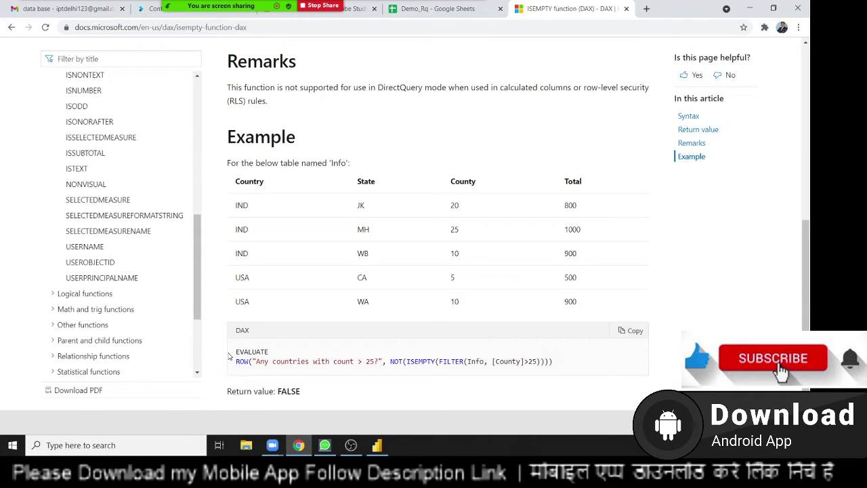
Select the EVALUATE ROW(...) ISEMPTY example code and scroll through the navigation list.
mouse_move(231, 352)
left_mouse_down()
mouse_move(307, 370)
mouse_move(580, 366)
left_mouse_up()
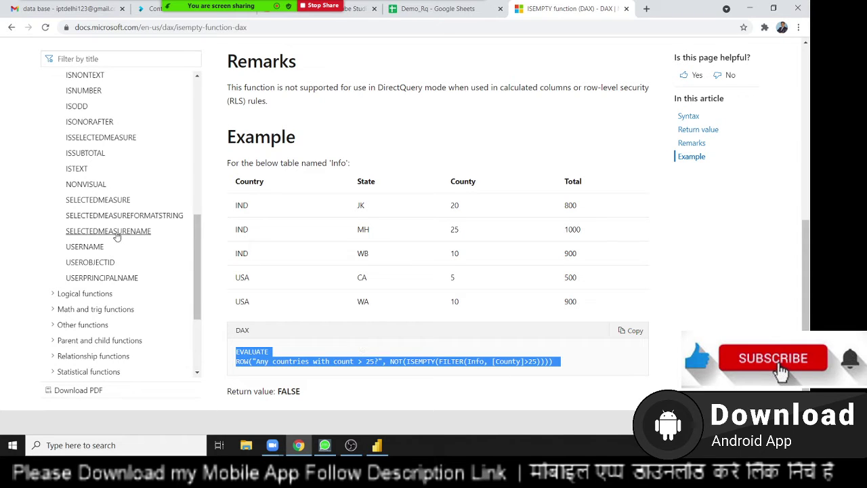
scroll(119, 235, "up", 3)
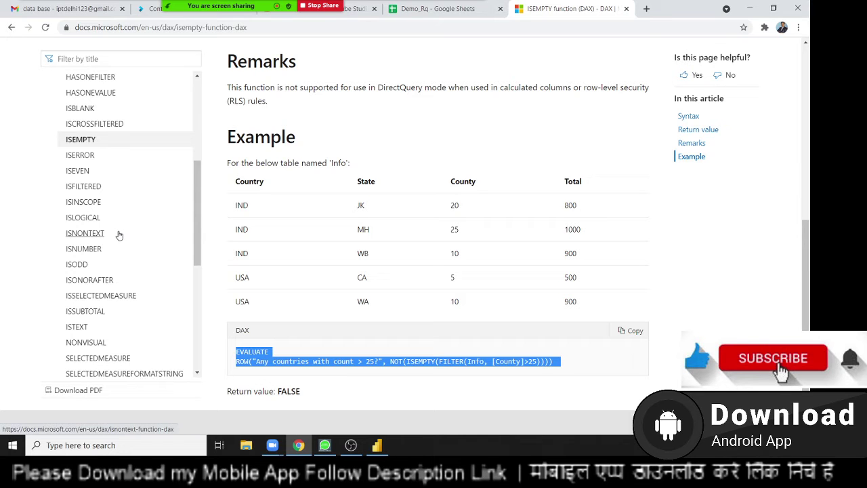
scroll(119, 234, "up", 2)
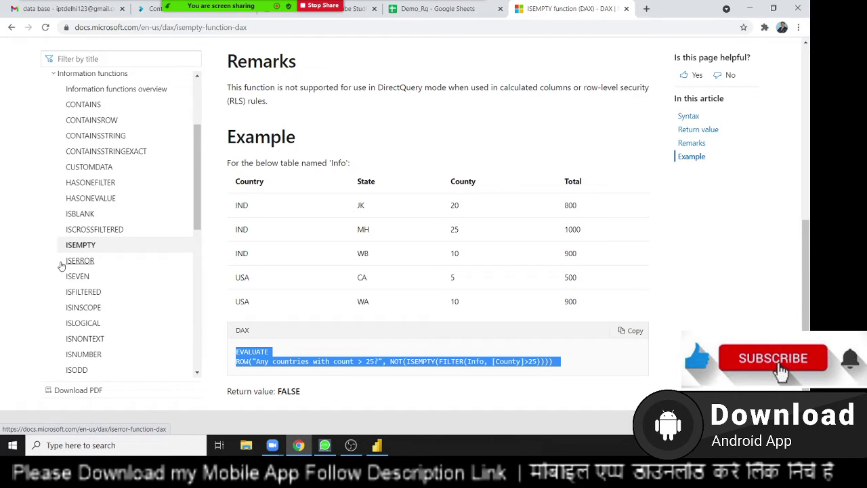
scroll(63, 267, "down", 1)
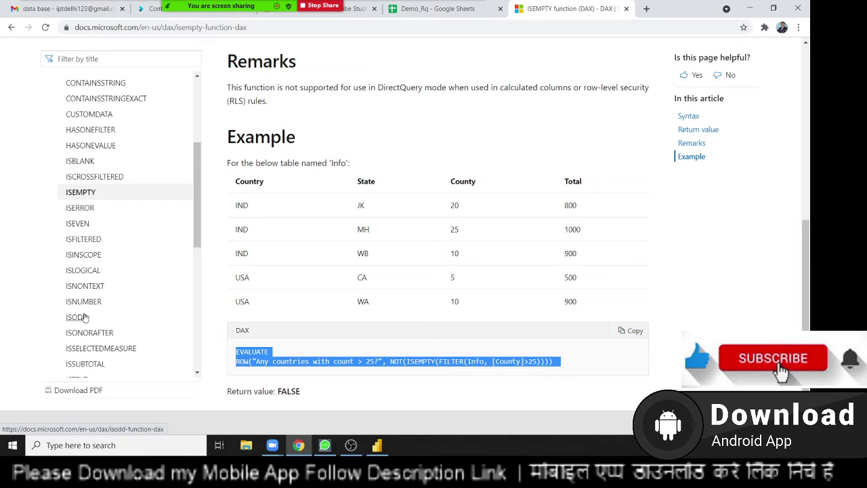
scroll(83, 317, "down", 2)
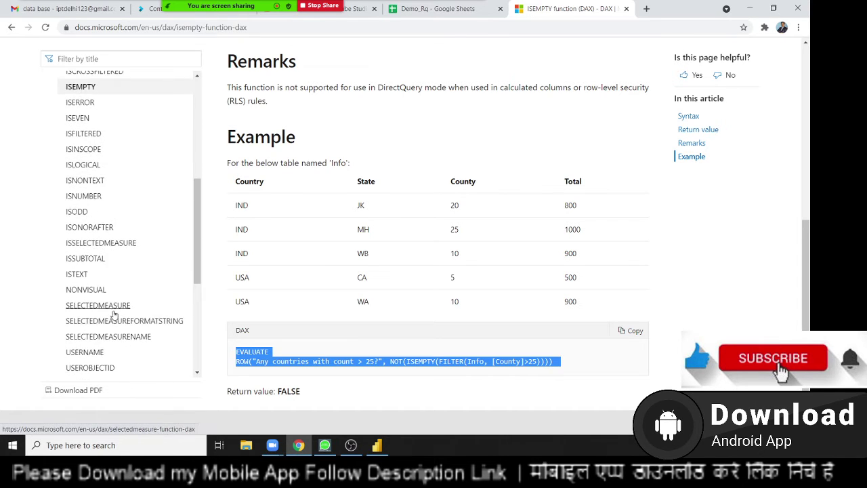
scroll(162, 331, "down", 1)
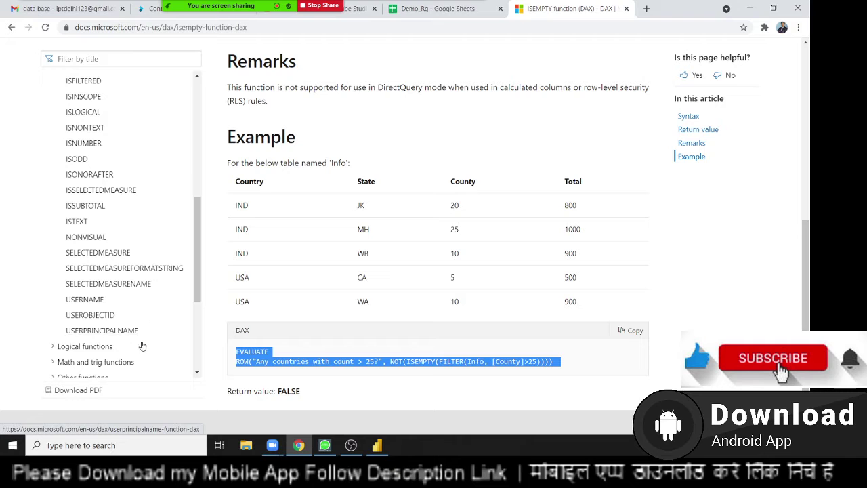
scroll(119, 345, "up", 4)
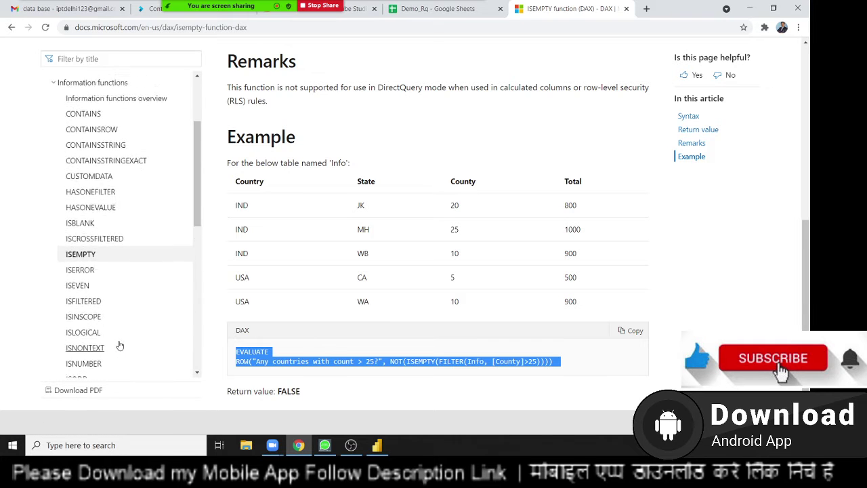
scroll(119, 345, "up", 2)
scroll(120, 345, "down", 3)
scroll(119, 345, "down", 2)
scroll(120, 346, "down", 2)
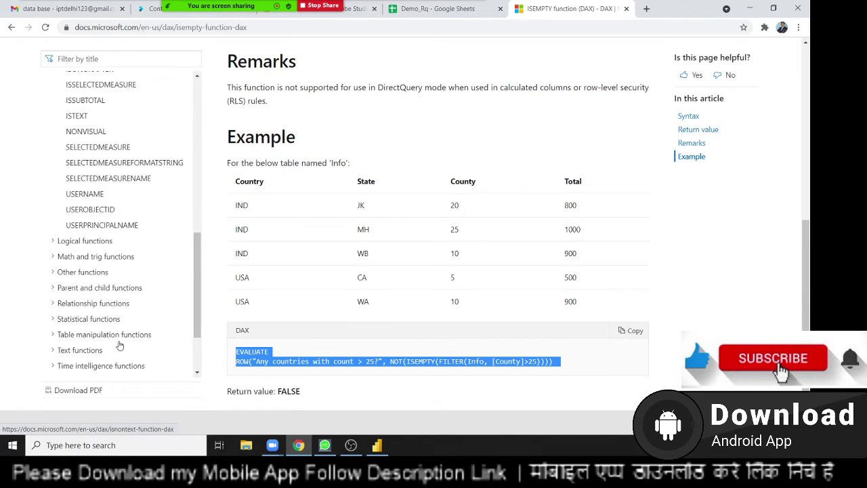
scroll(119, 345, "down", 1)
scroll(119, 345, "up", 2)
scroll(119, 345, "up", 1)
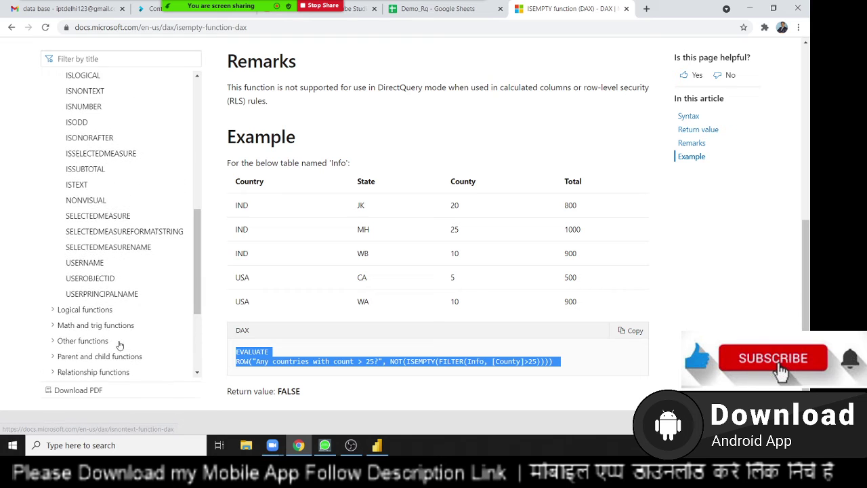
scroll(119, 346, "up", 4)
scroll(119, 345, "up", 2)
scroll(119, 345, "up", 1)
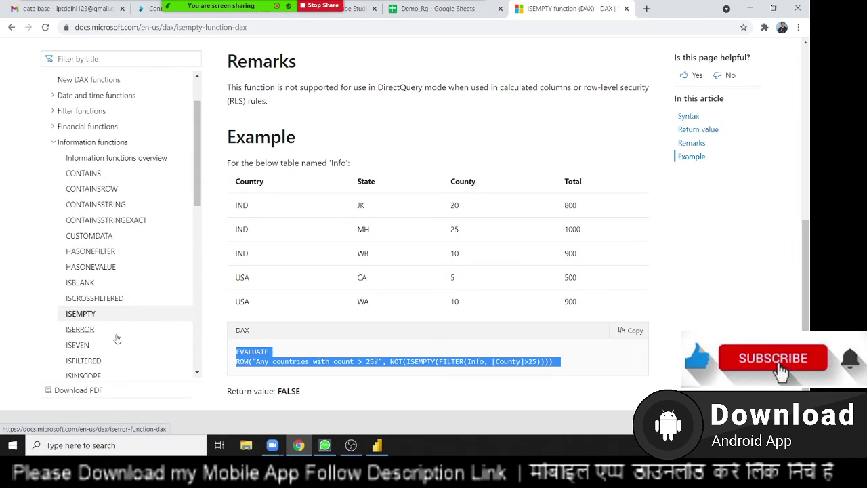
Open the CONTAINS function reference page and skim it.
left_click(84, 178)
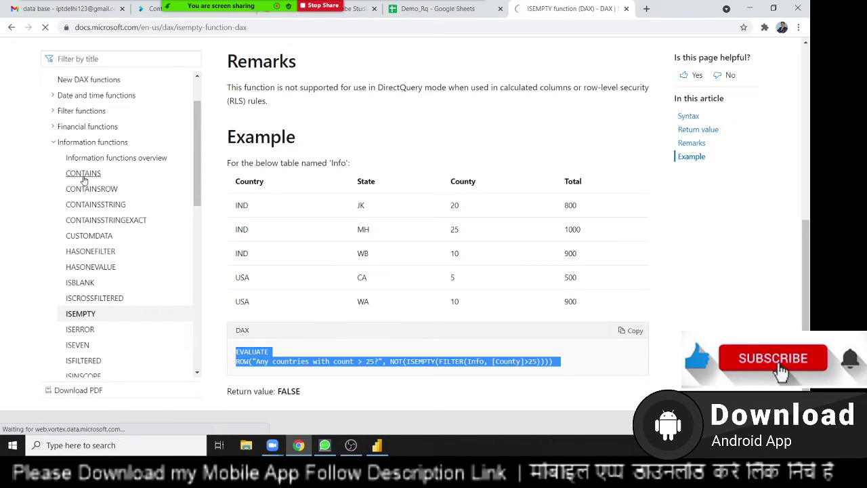
scroll(381, 270, "down", 1)
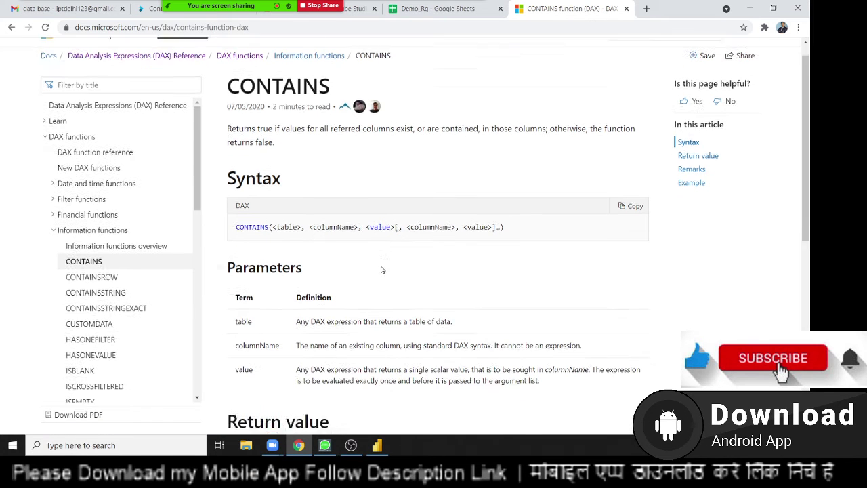
scroll(381, 269, "down", 3)
scroll(381, 270, "up", 2)
scroll(381, 270, "up", 1)
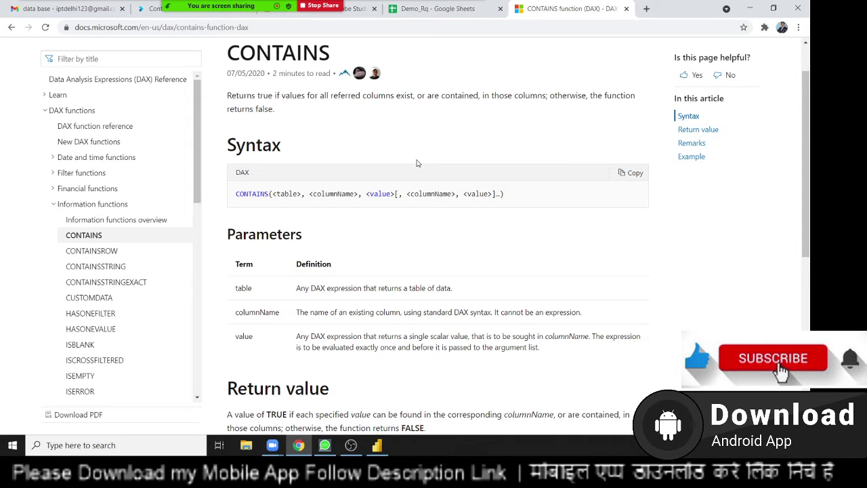
Highlight the table, columnName and value syntax arguments, read on, then return to Power BI.
double_click(287, 194)
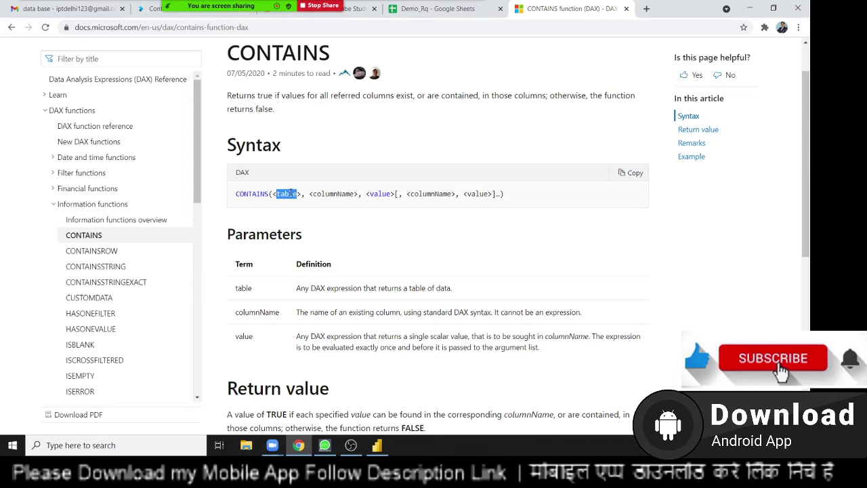
double_click(328, 193)
double_click(378, 194)
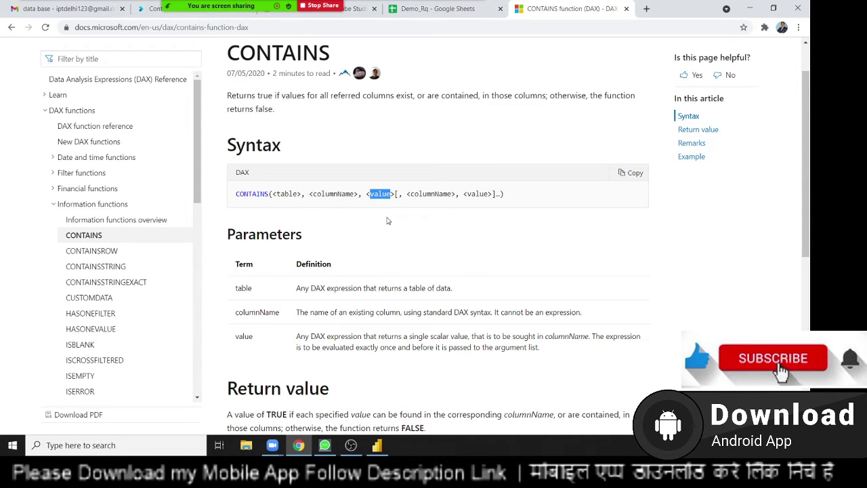
scroll(386, 222, "down", 2)
scroll(380, 248, "down", 2)
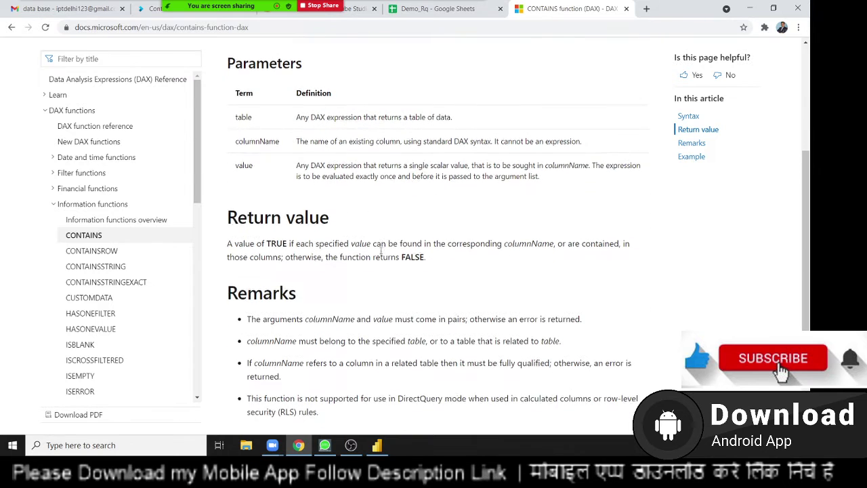
scroll(380, 250, "down", 1)
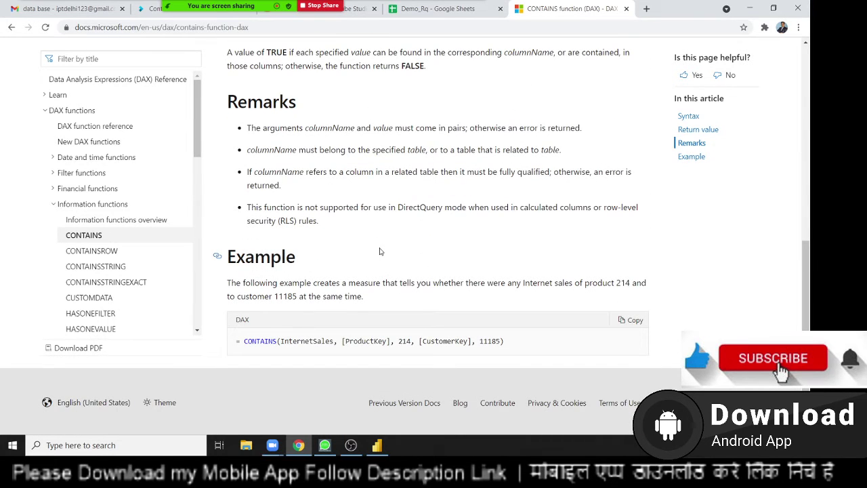
scroll(380, 251, "up", 2)
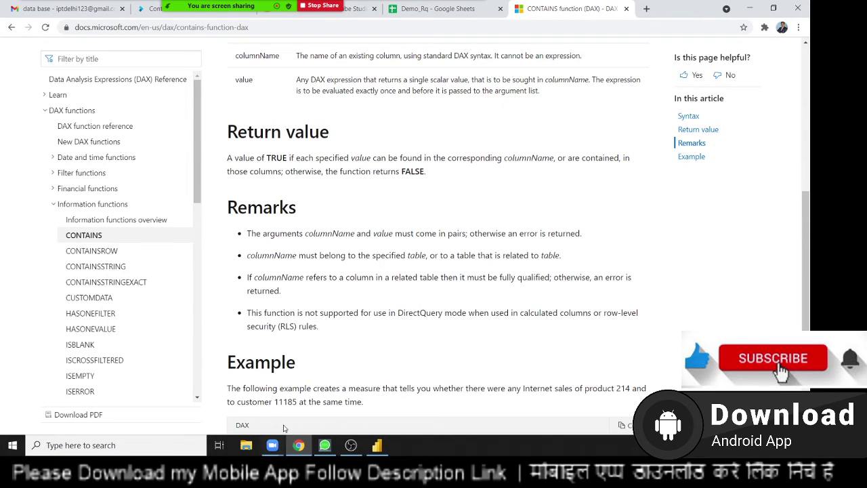
left_click(376, 446)
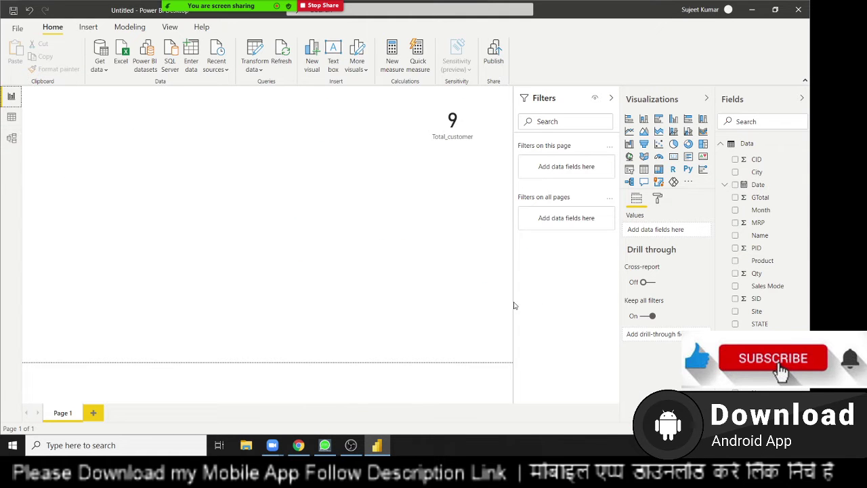
left_click(12, 117)
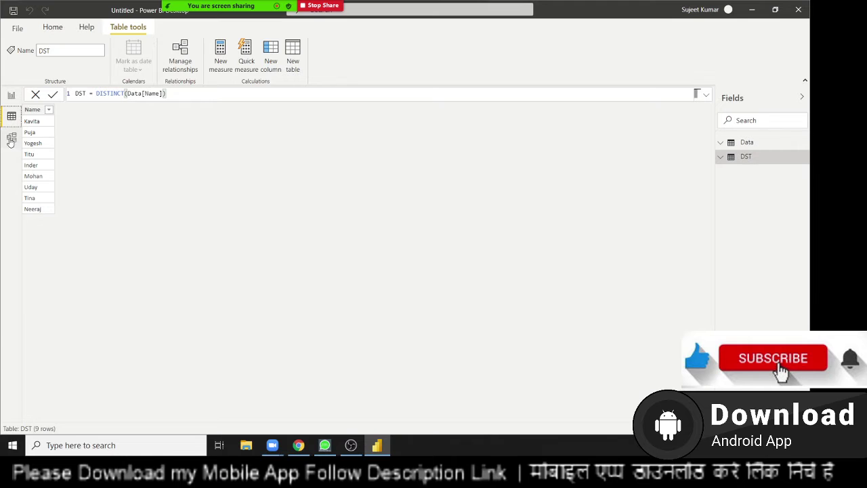
left_click(12, 138)
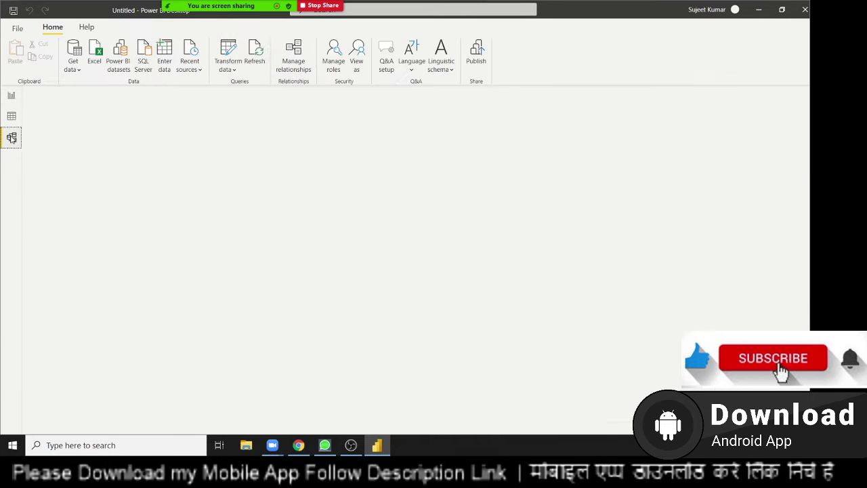
left_click(11, 116)
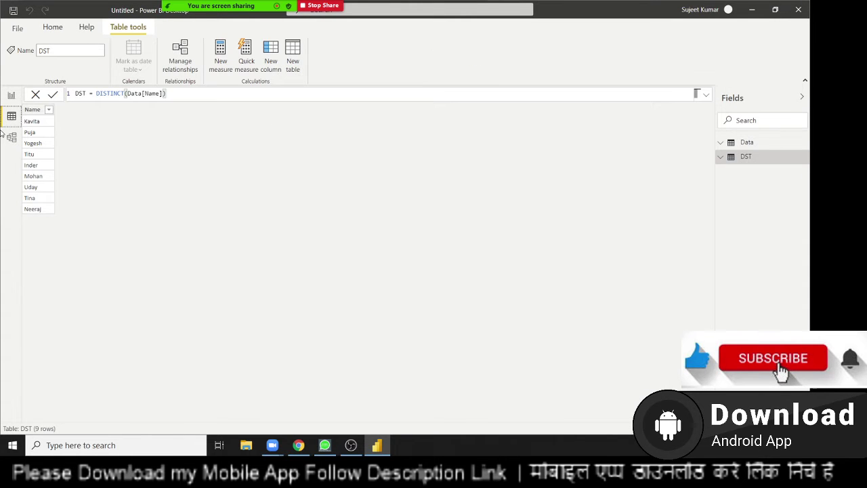
left_click(745, 143)
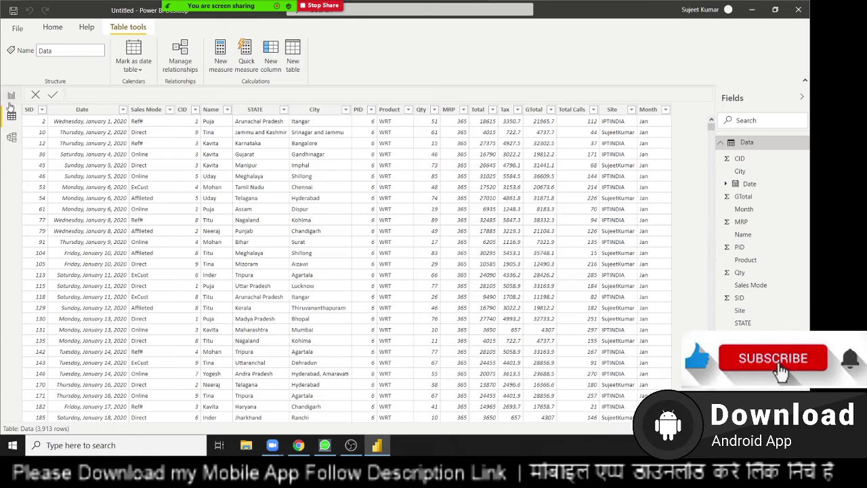
left_click(11, 99)
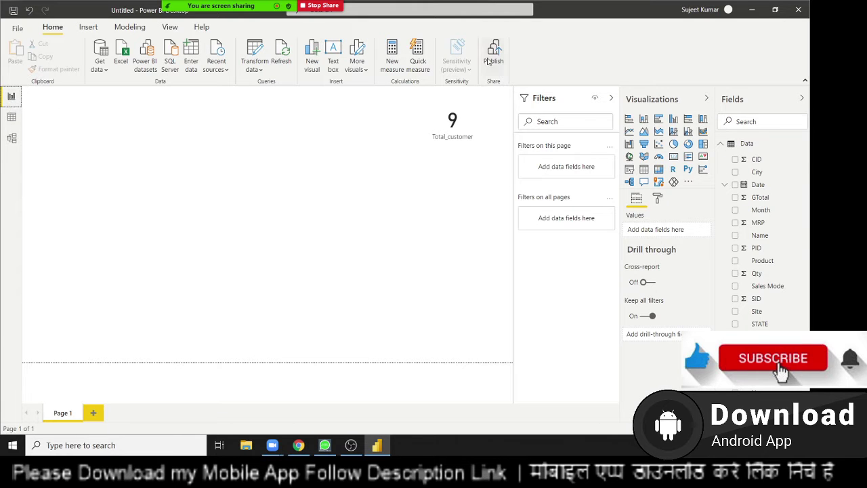
Create a new measure and select its default name 'Measure' in the formula bar.
left_click(384, 70)
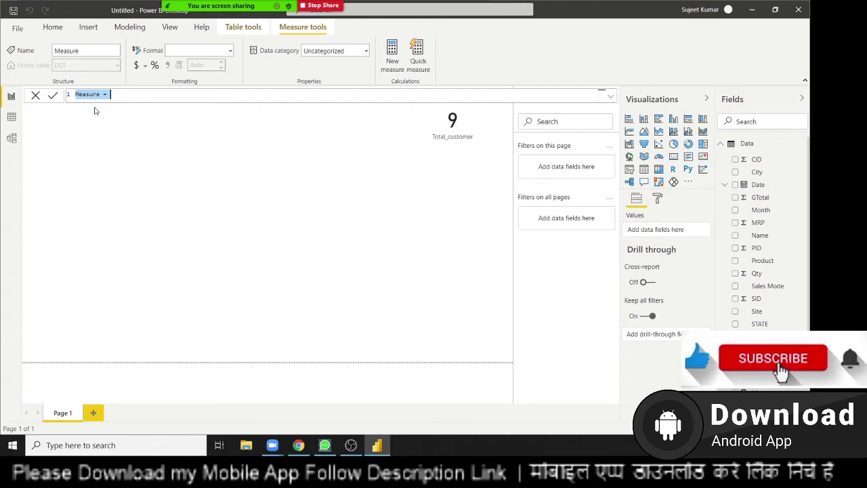
double_click(93, 94)
Cancel the unfinished measure, open the DST table in Data view and select its Name column.
left_click(37, 96)
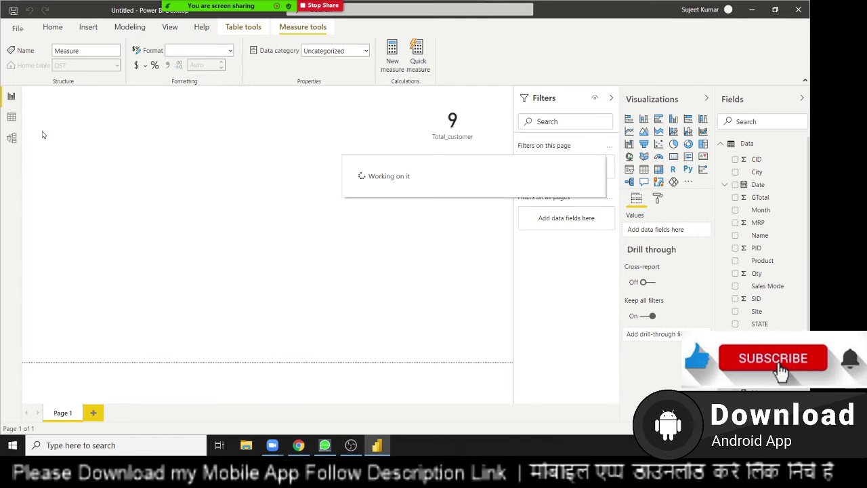
left_click(11, 120)
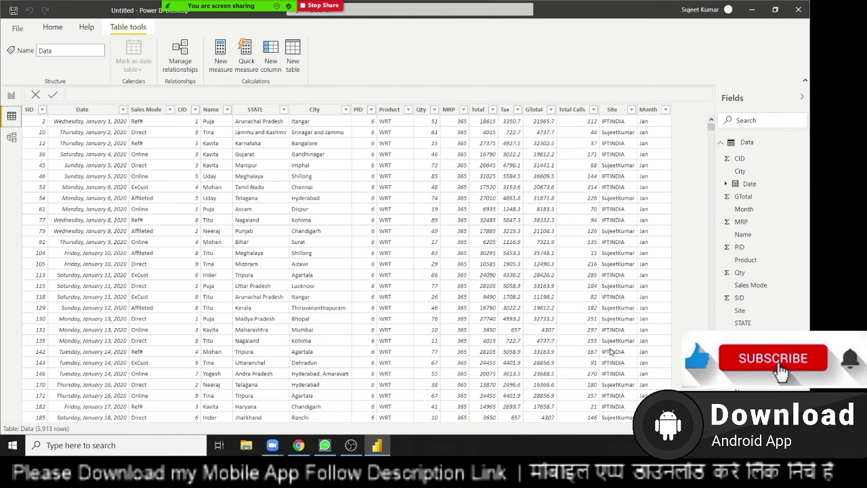
left_click(720, 142)
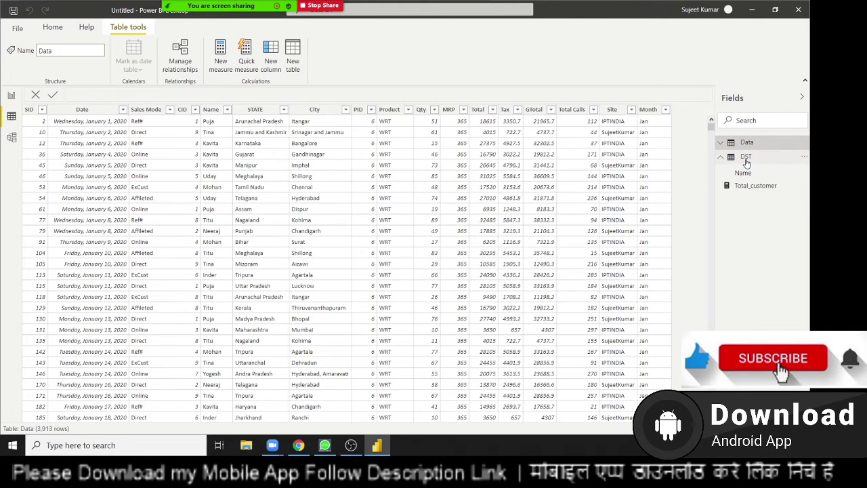
left_click(745, 160)
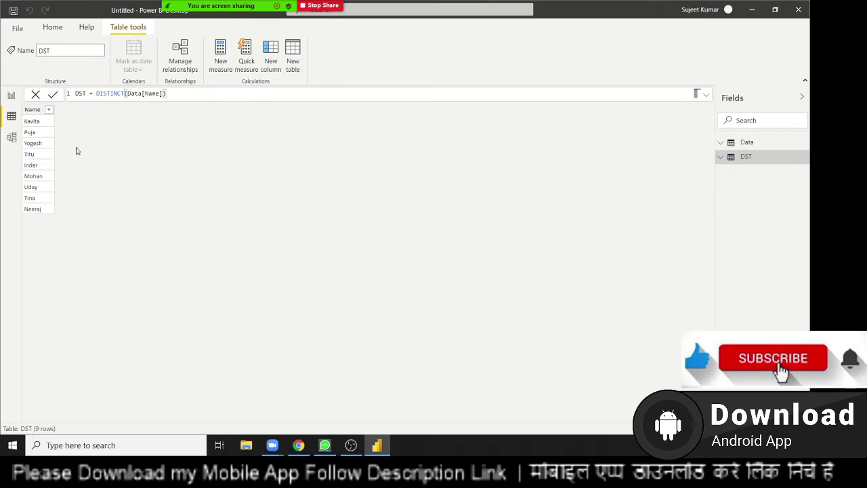
left_click(48, 153)
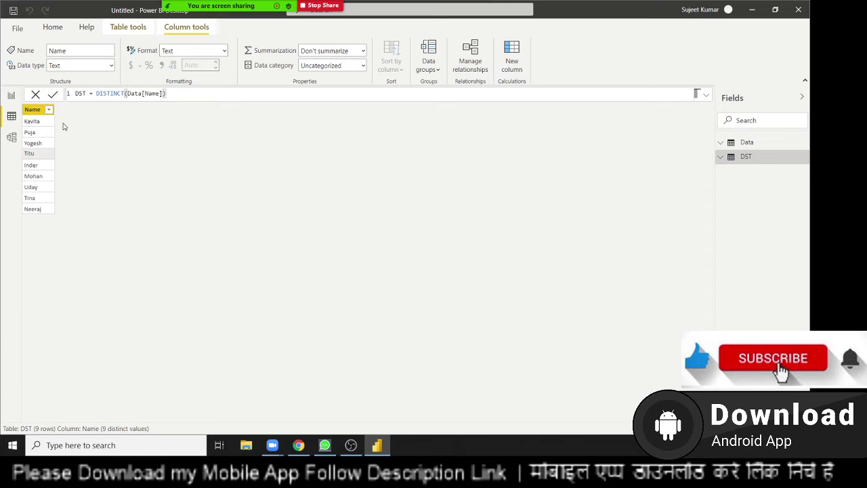
Start a new DST column Sales_Sts = CONTAINS(Data, with the Data table as first argument.
left_click(508, 67)
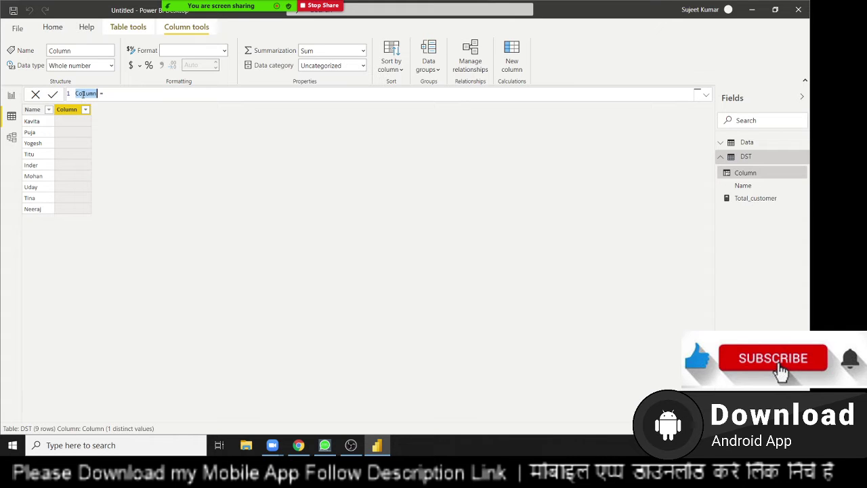
type("Sales_")
type("St")
type("s = ")
type("t")
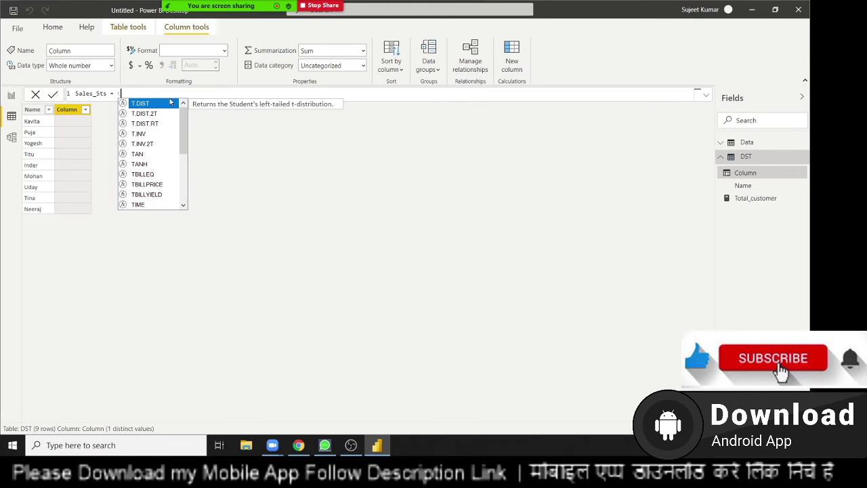
key("BackSpace")
type("con")
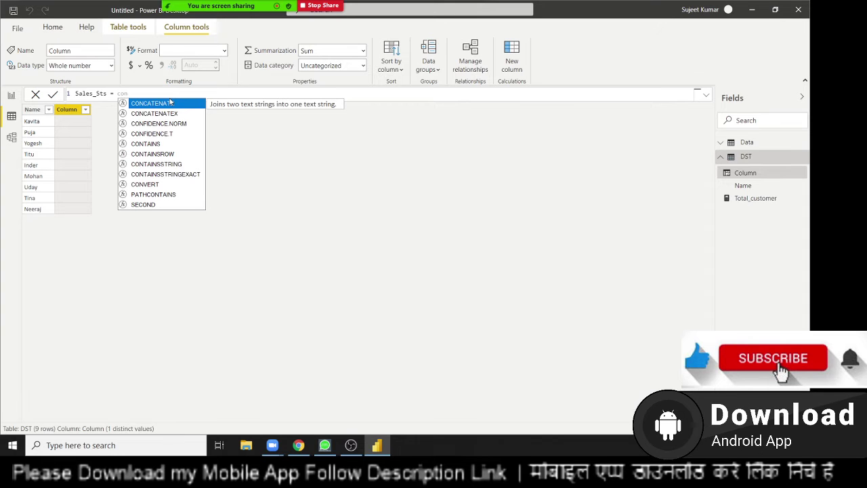
key("Down")
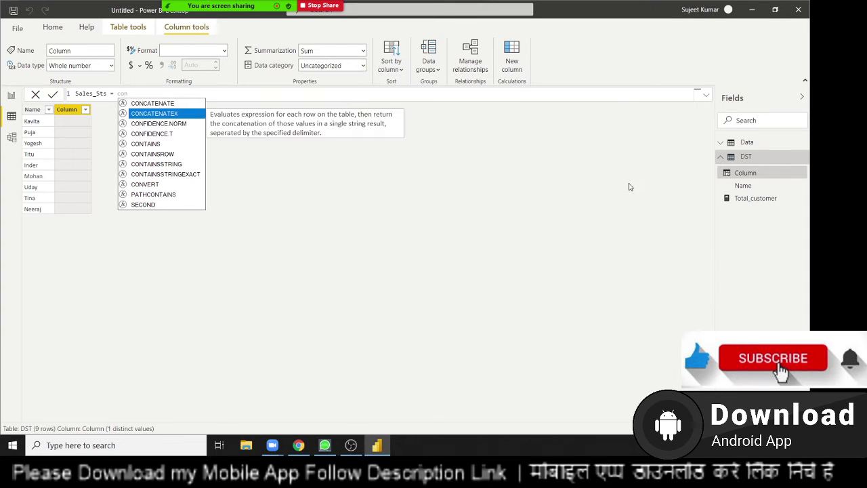
key("Down")
key("Down")
key("Down")
key("Tab")
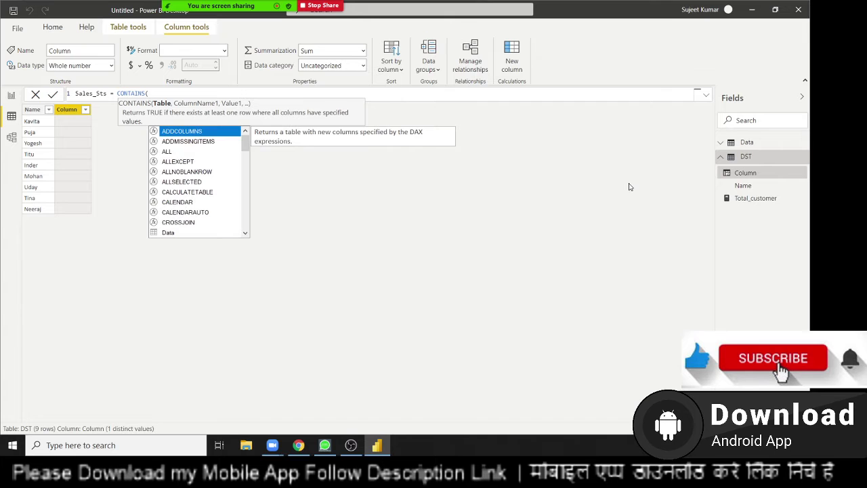
key("Down")
key("Down")
key("Down")
key("Down")
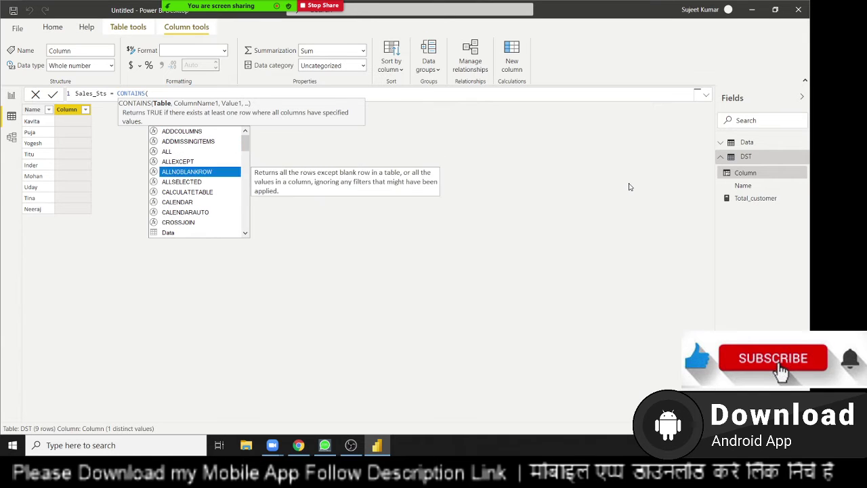
key("Down")
key("Down")
key("Down")
key("Down")
key("Down")
key("Down")
key("Tab")
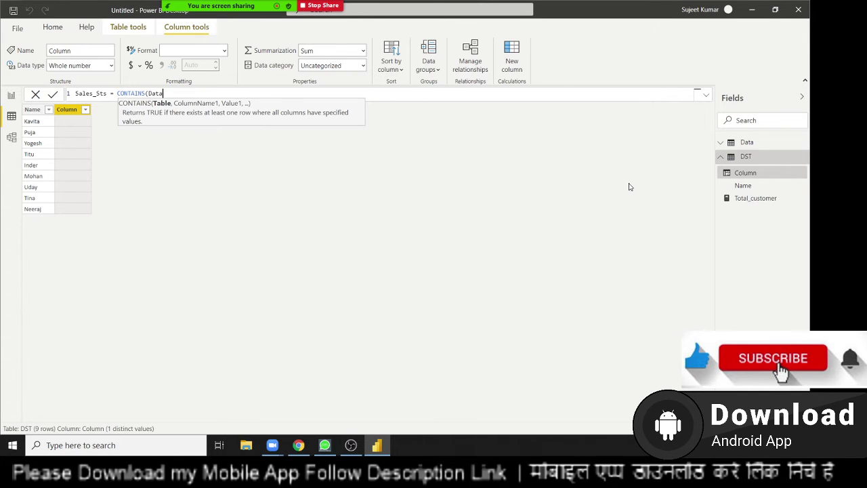
Finish the formula with Data[Name] and DST[Name] arguments and commit the Sales_Sts column.
type(",")
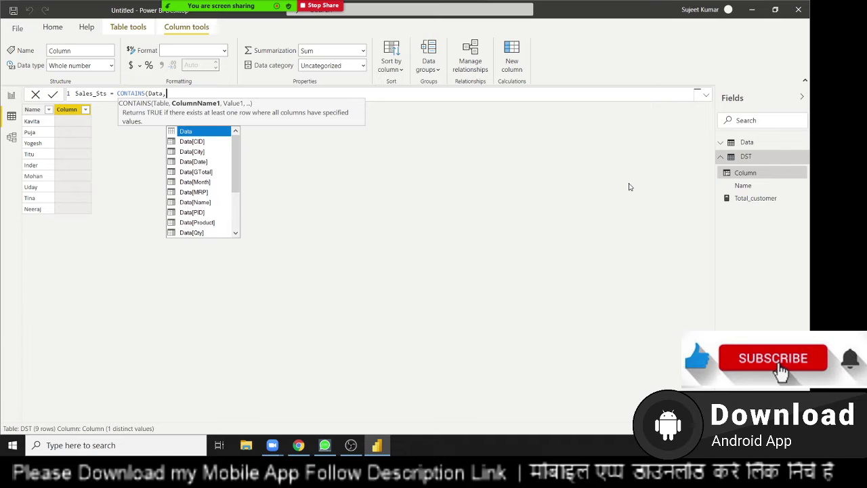
key("Down")
key("Down")
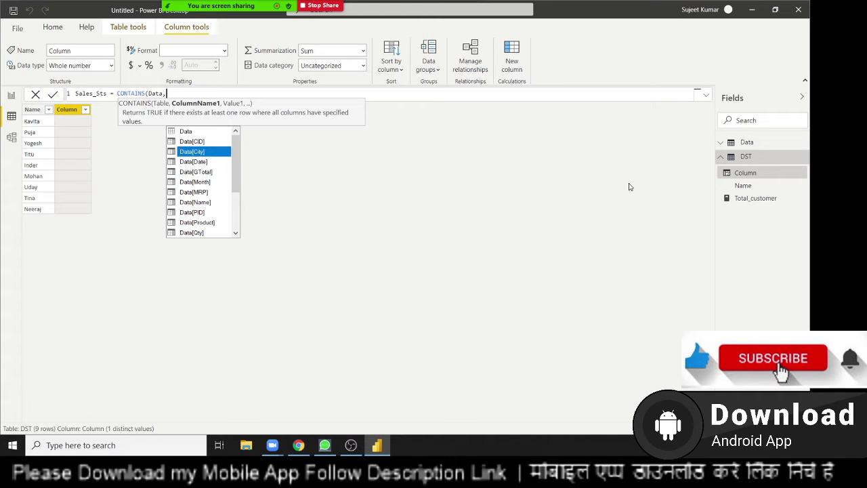
key("Down")
key("Down")
key("Down")
key("Down")
key("Down")
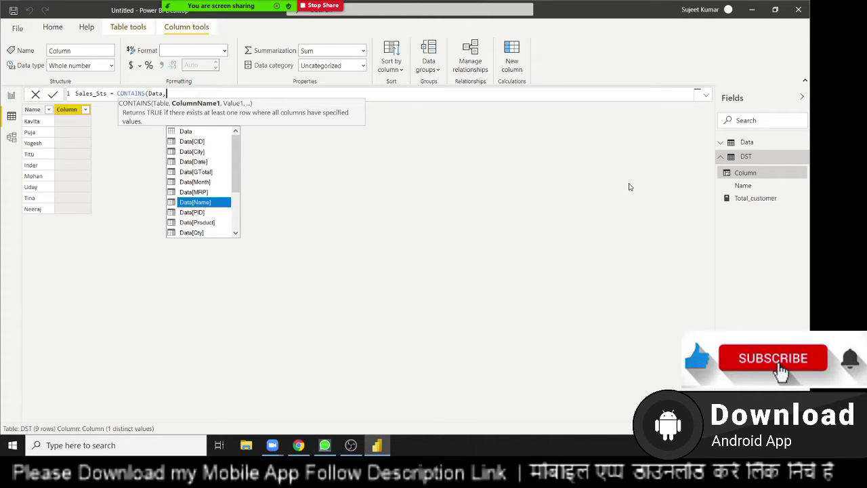
key("Tab")
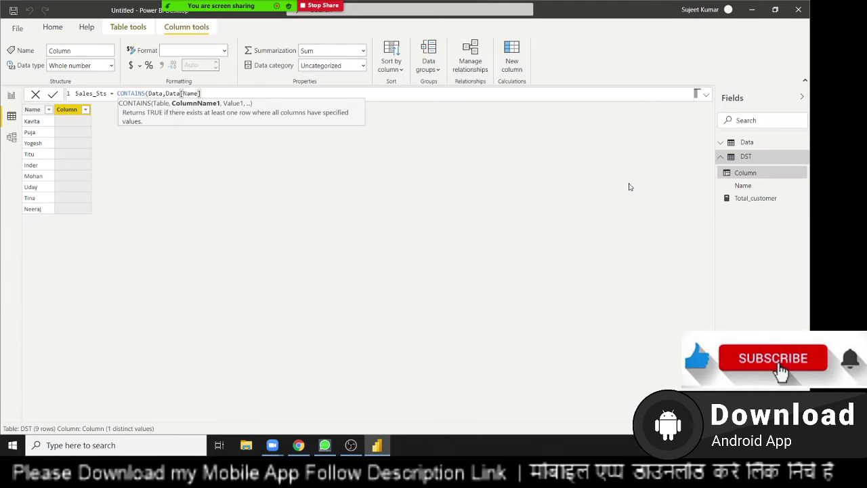
type(",")
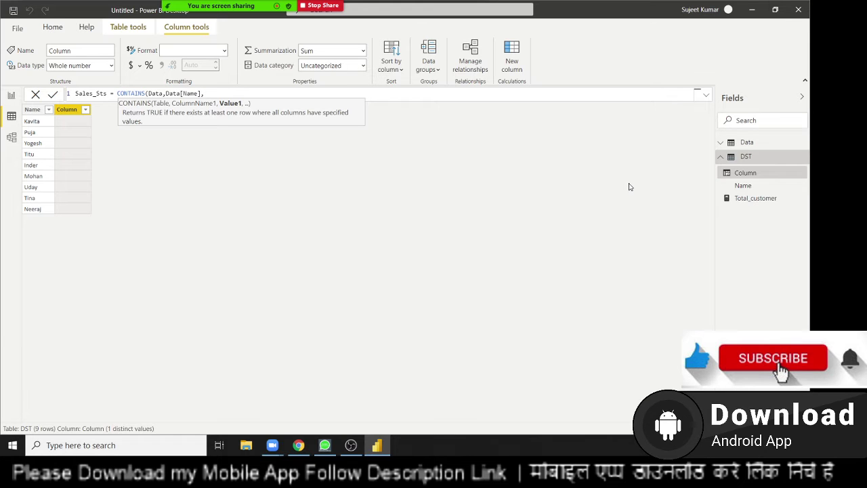
type("nam")
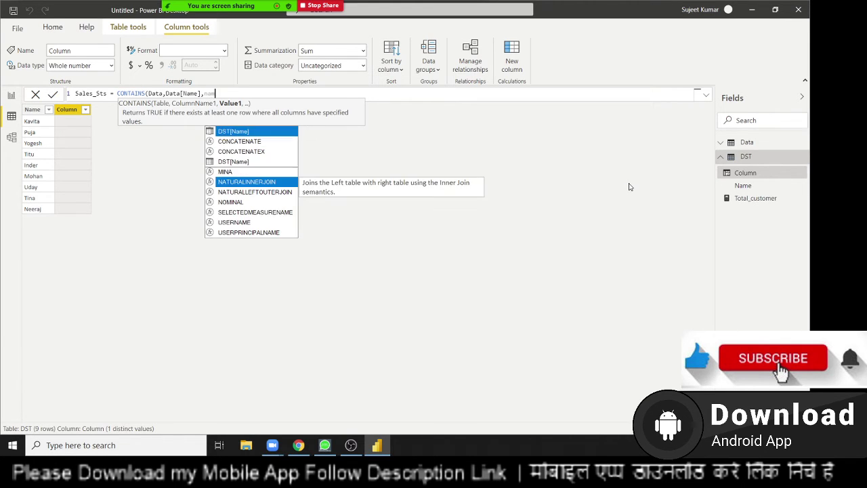
type("e")
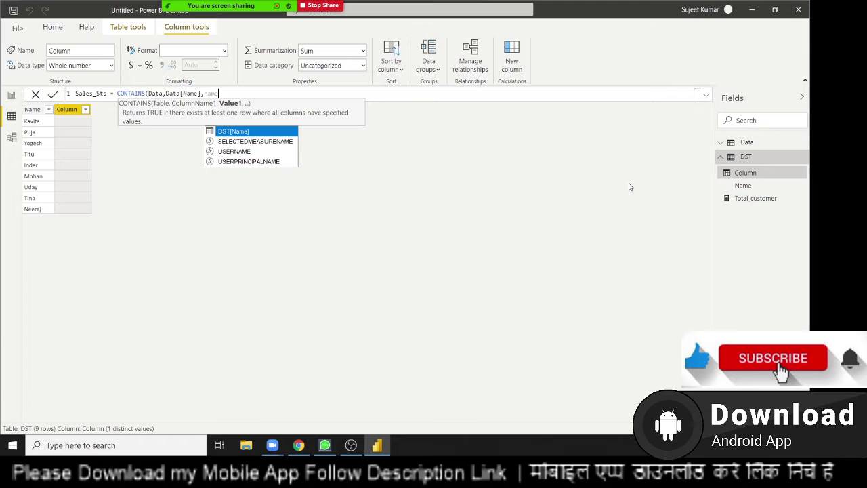
key("Tab")
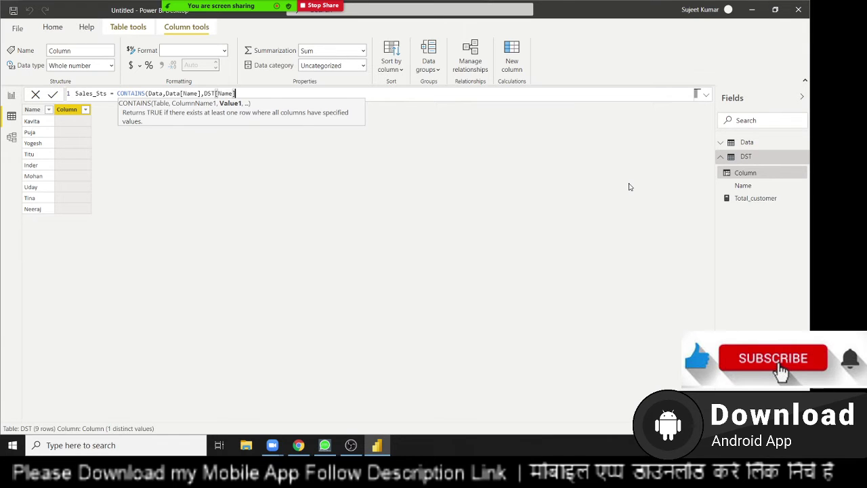
type(")")
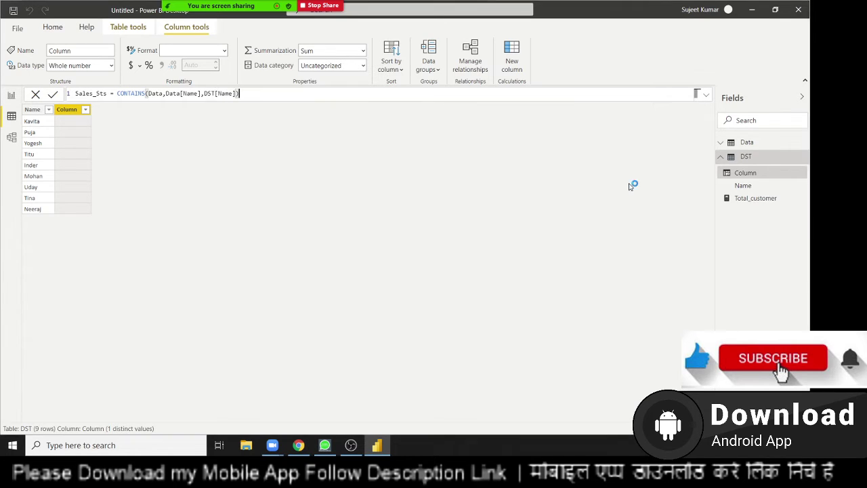
key("Return")
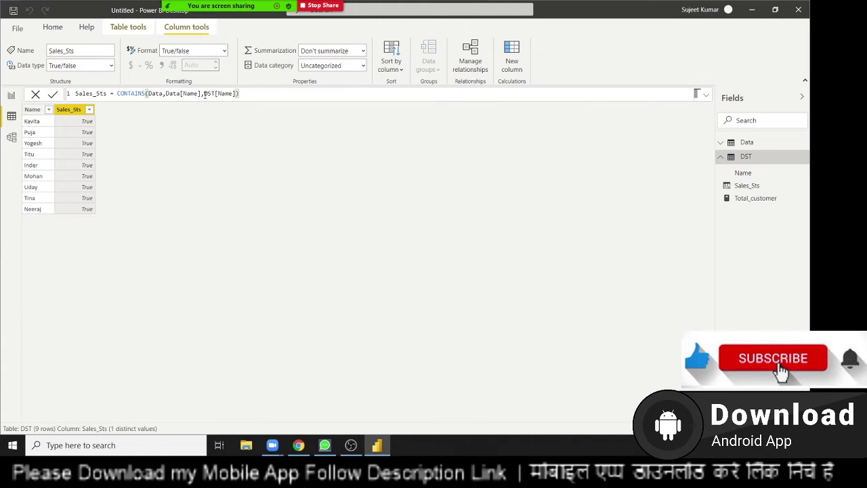
In the Sales_Sts formula, replace DST[Name] with "P" as the value to test.
left_click(204, 94)
key("Delete")
key("Delete")
key("Delete")
key("Delete")
key("Delete")
key("Delete")
key("Delete")
key("Delete")
key("Delete")
type("\"P")
type("\"")
key("Return")
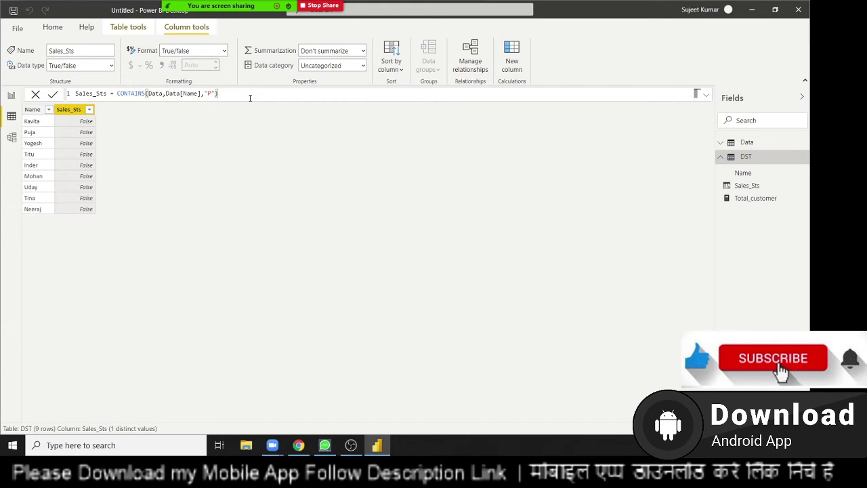
Wrap P in wildcards to make CONTAINS(Data,Data[Name],"*P*"), giving False on every row.
key("Left")
key("Left")
key("Left")
type("*")
key("Right")
type("*")
key("Return")
key("alt+space")
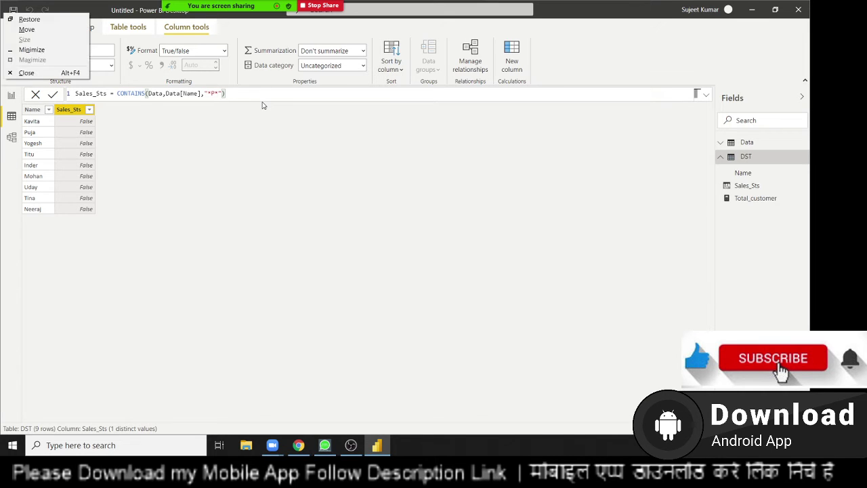
key("Escape")
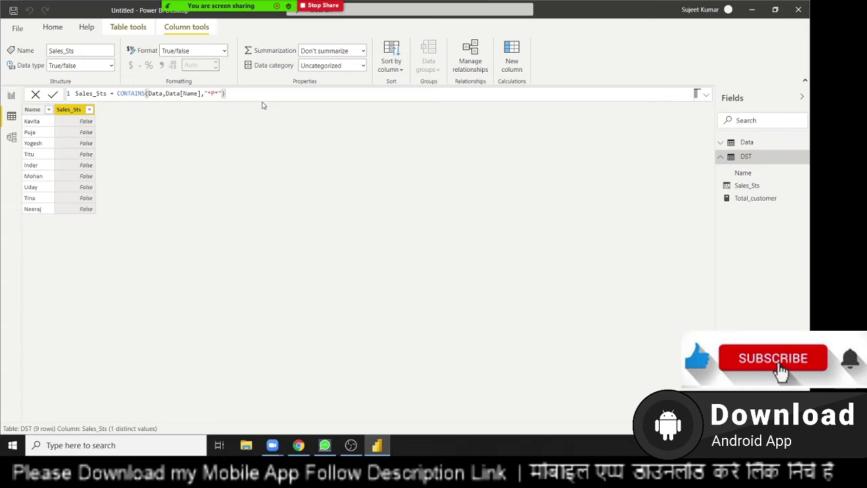
Open the CONTAINSROW reference in the DAX docs and scroll to its parameters.
key("alt+Tab")
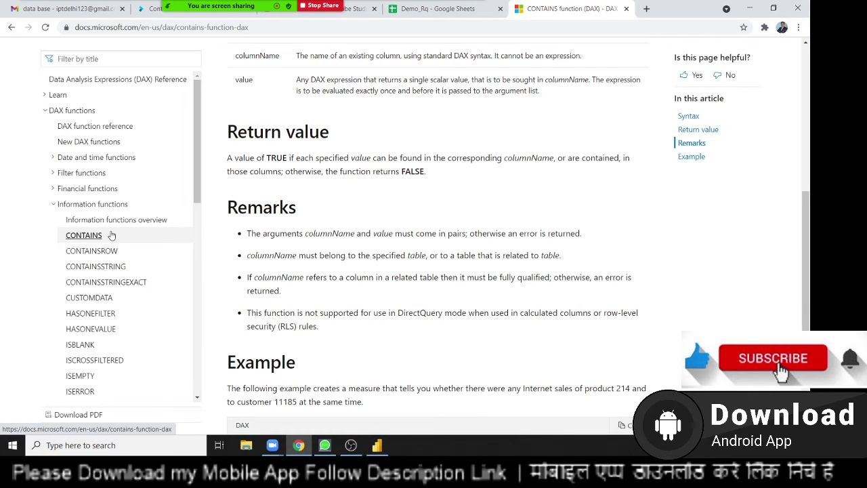
scroll(212, 259, "down", 1)
scroll(102, 197, "down", 1)
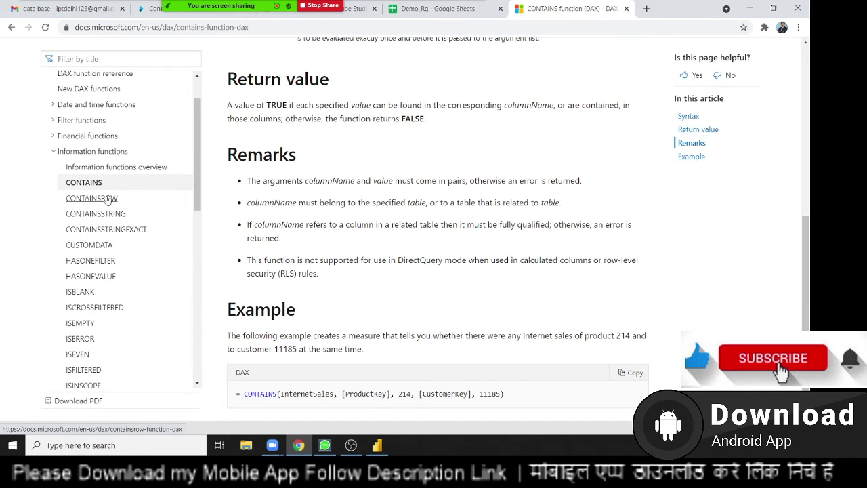
left_click(107, 199)
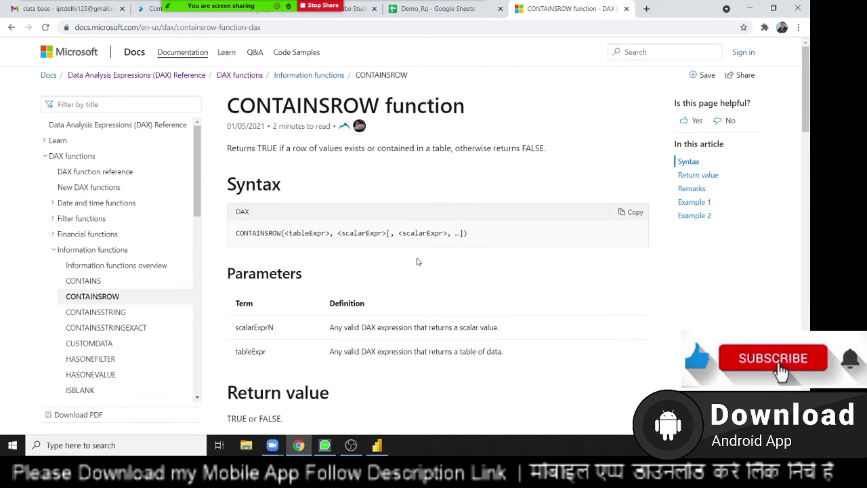
scroll(417, 261, "down", 1)
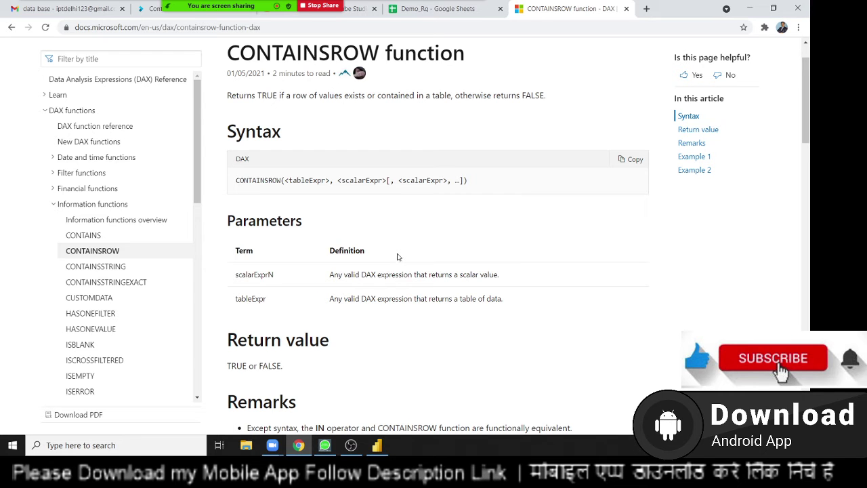
scroll(398, 257, "down", 2)
scroll(398, 257, "down", 2)
scroll(397, 254, "down", 2)
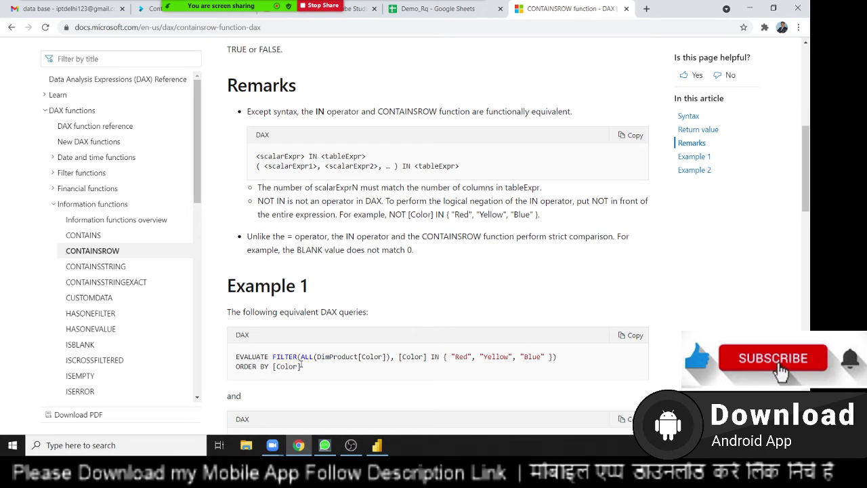
Highlight the Example 1 FILTER query, review return value and remarks, then return to Power BI.
left_click_drag(302, 356, 548, 369)
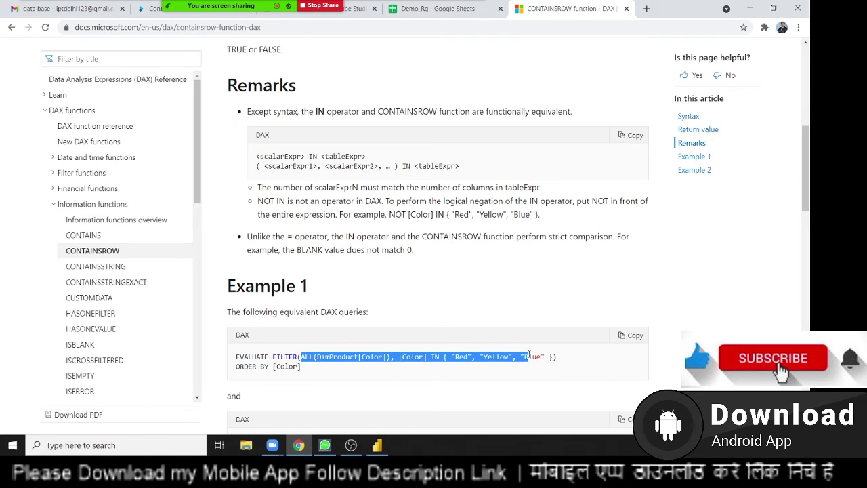
scroll(549, 369, "down", 1)
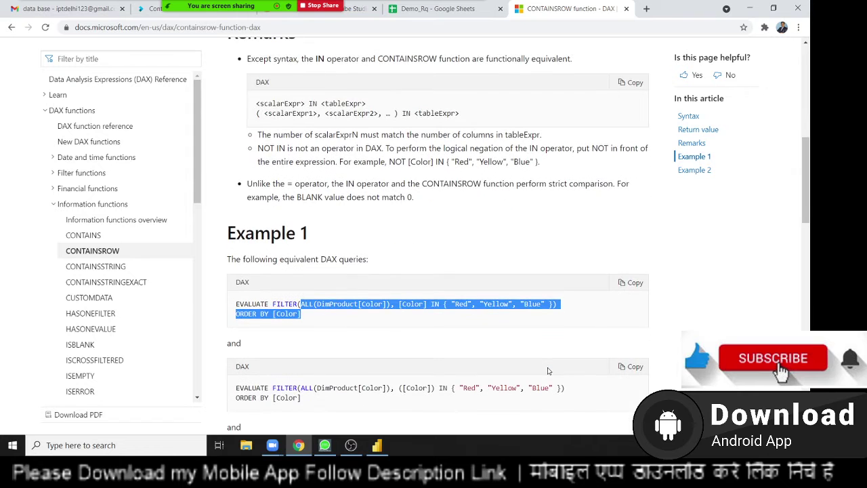
scroll(549, 369, "down", 1)
scroll(549, 369, "down", 1)
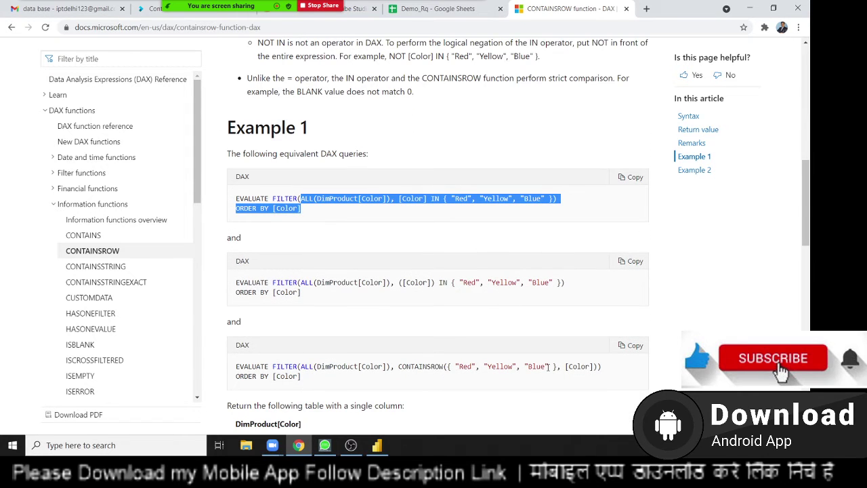
scroll(549, 368, "down", 2)
scroll(549, 370, "down", 2)
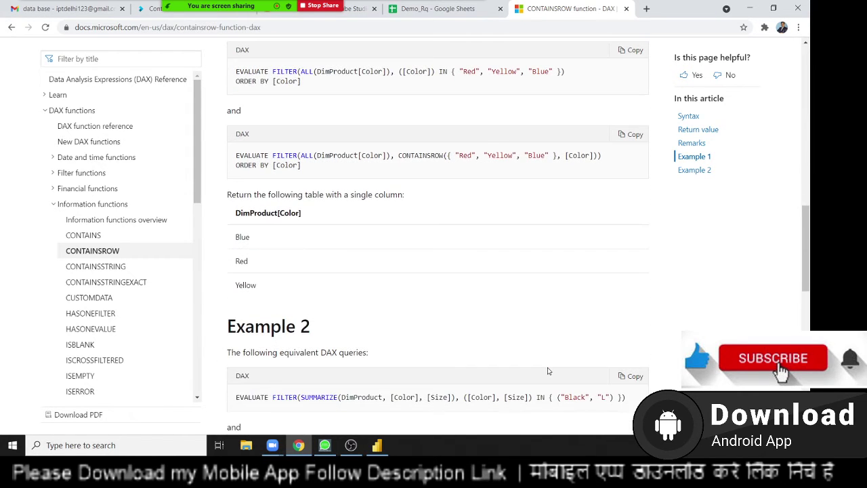
scroll(548, 371, "down", 2)
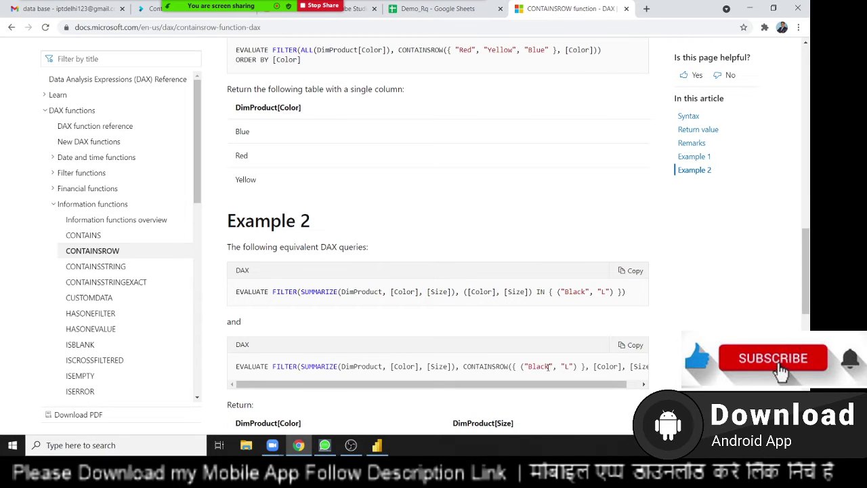
scroll(548, 366, "up", 4)
scroll(549, 369, "up", 5)
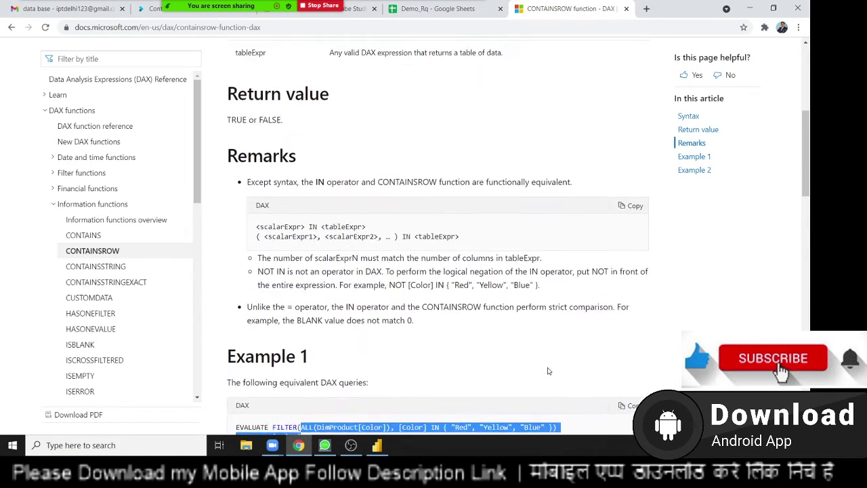
scroll(549, 371, "up", 1)
scroll(549, 371, "up", 1)
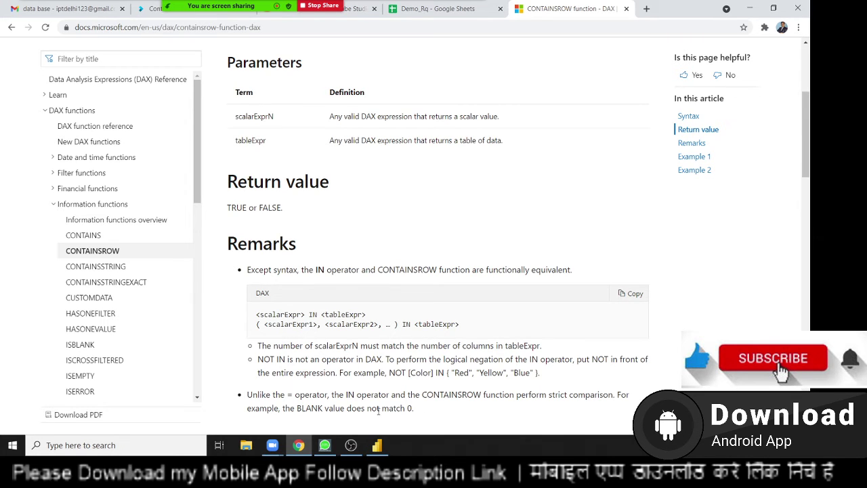
key("alt+Tab")
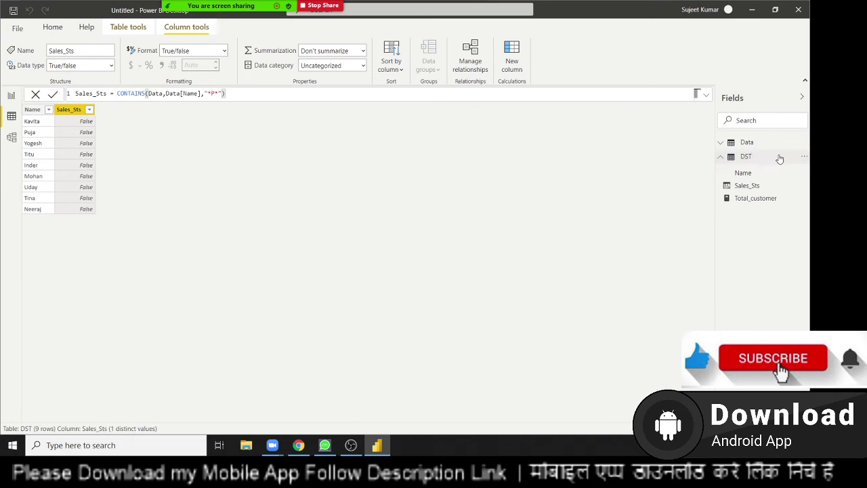
On the report page, create a new measure 'IH-House' starting with CONTAINSROW(.
left_click(778, 157)
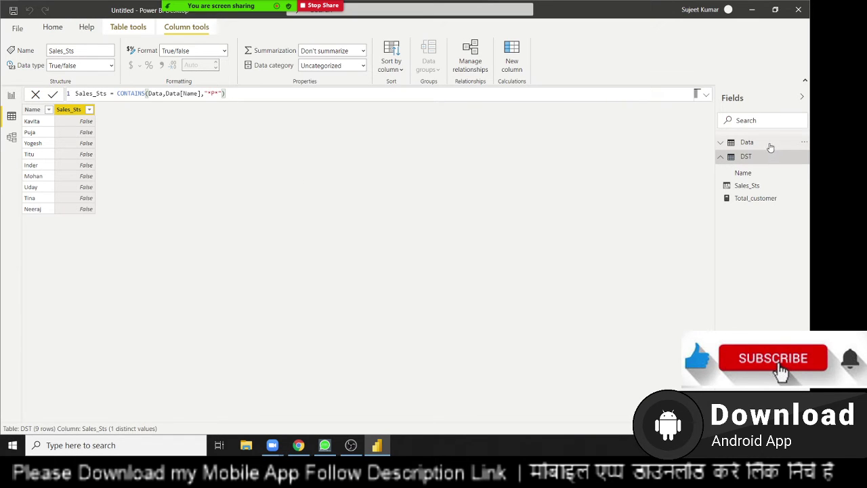
left_click(749, 143)
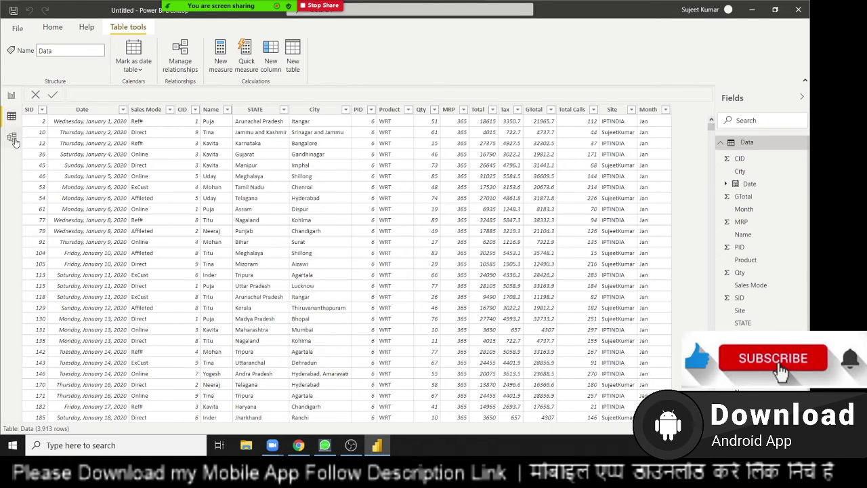
left_click(11, 96)
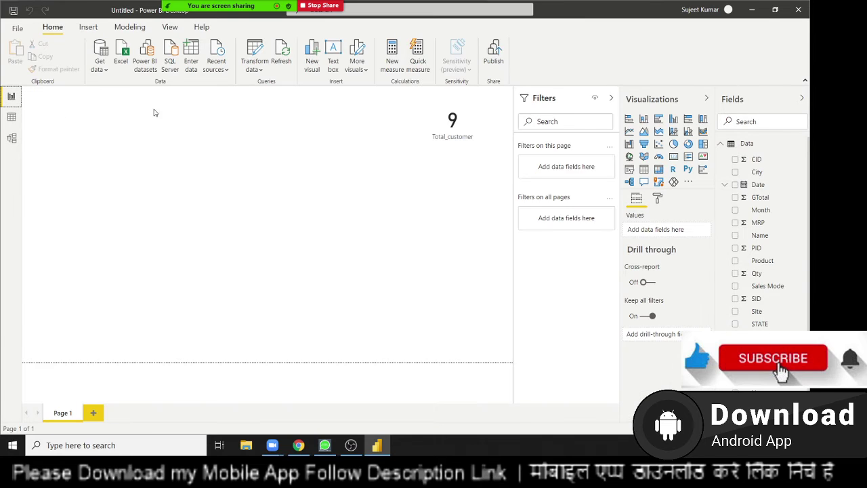
left_click(390, 73)
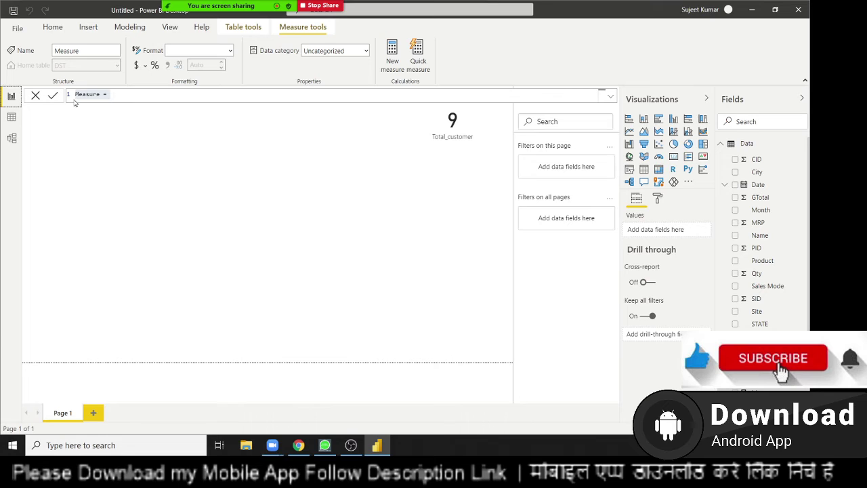
double_click(80, 97)
type("IH-H")
type("ou")
type("se")
left_click(146, 94)
type("con")
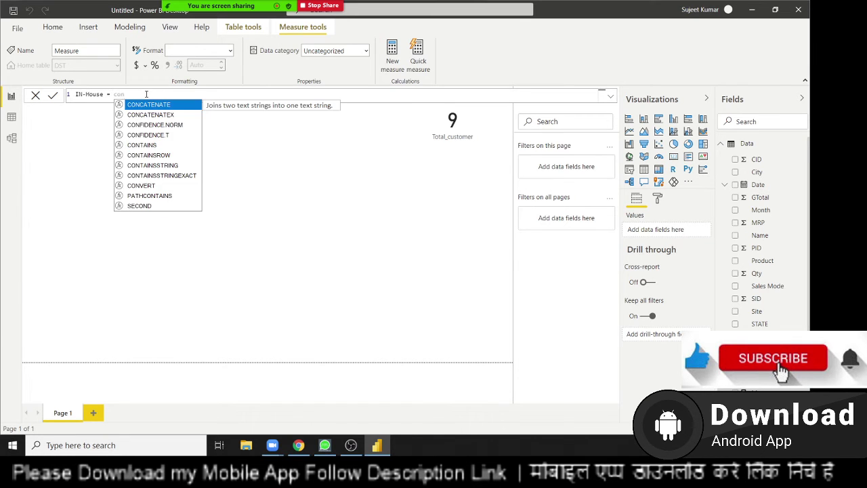
key("Down")
key("Down")
key("Down")
key("Down")
key("Down")
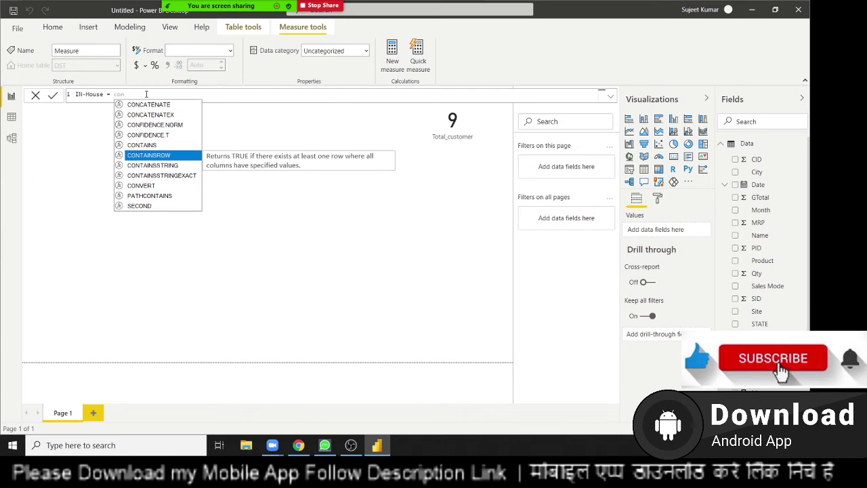
key("Tab")
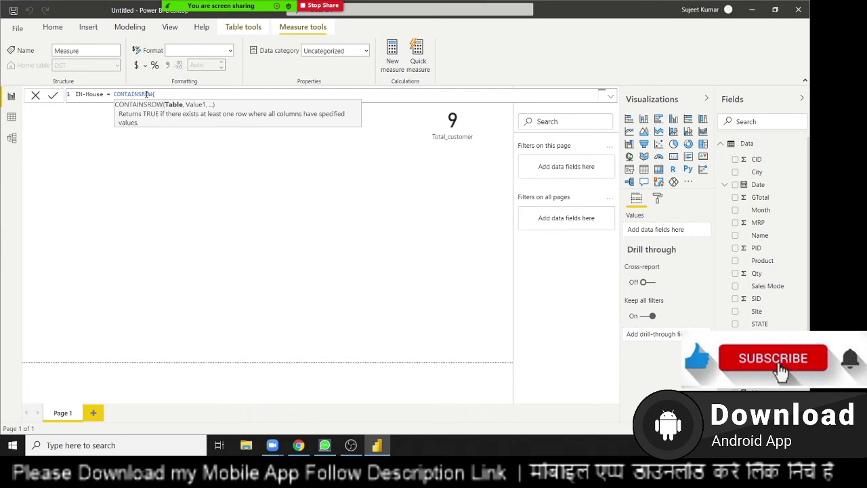
Try 'data' as the table argument, comparing the CUSTOMDATA and DATATABLE suggestions.
type("da")
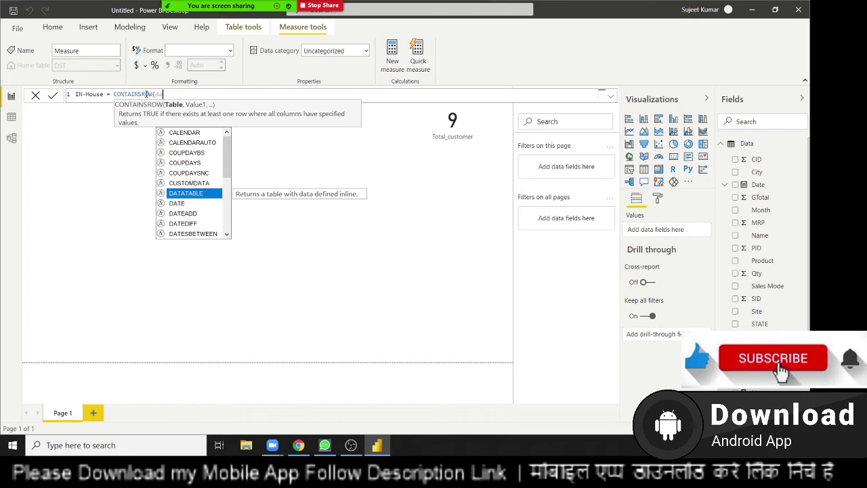
type("ta")
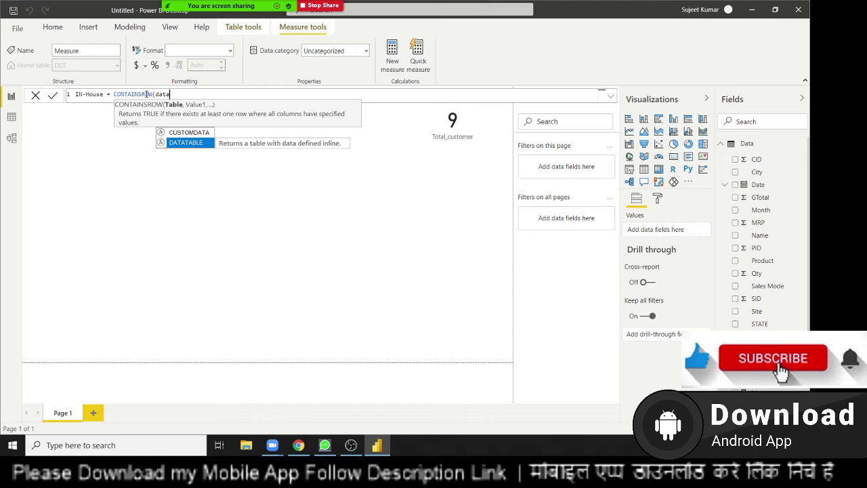
key("Up")
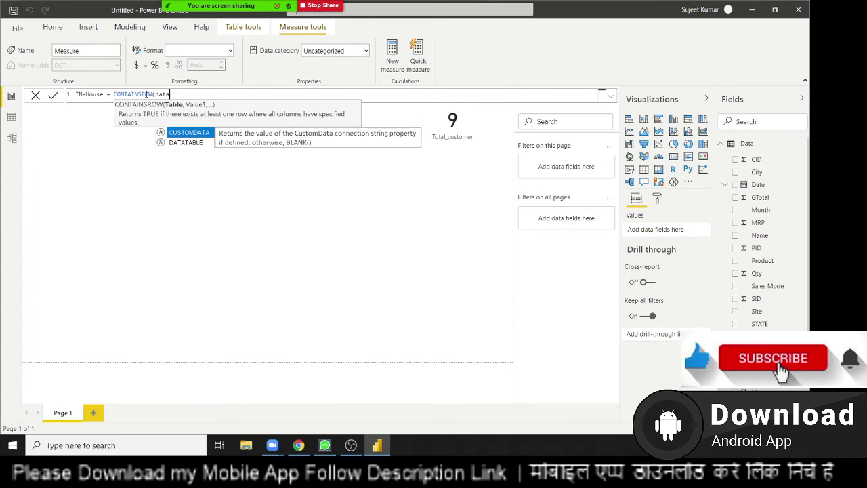
key("BackSpace")
key("BackSpace")
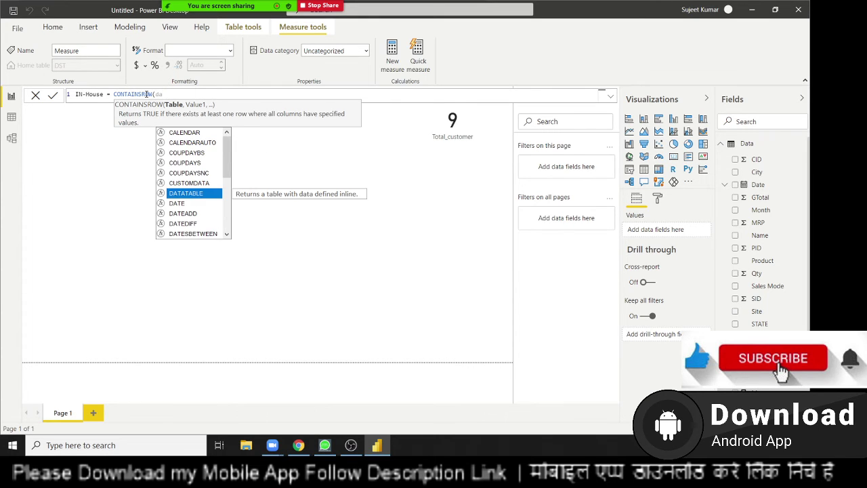
key("BackSpace")
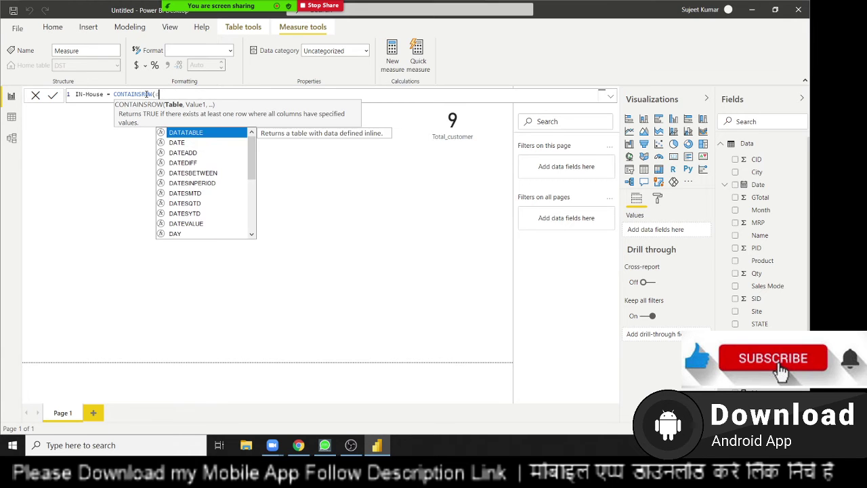
key("BackSpace")
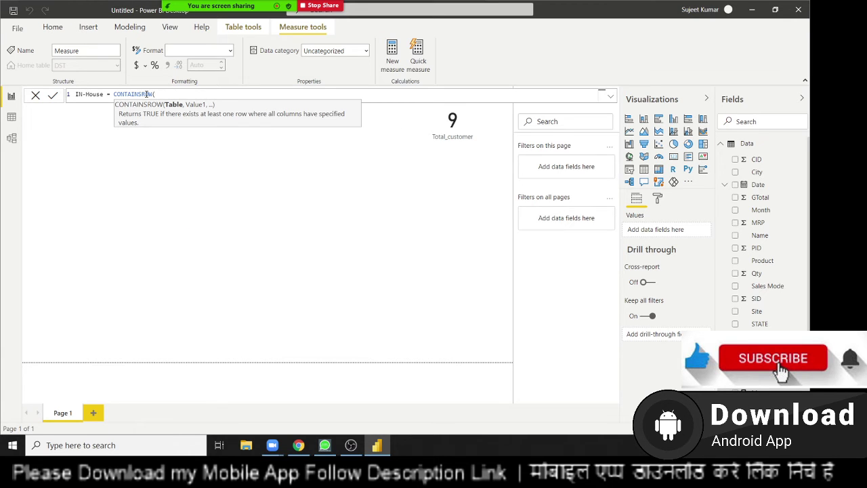
type("da")
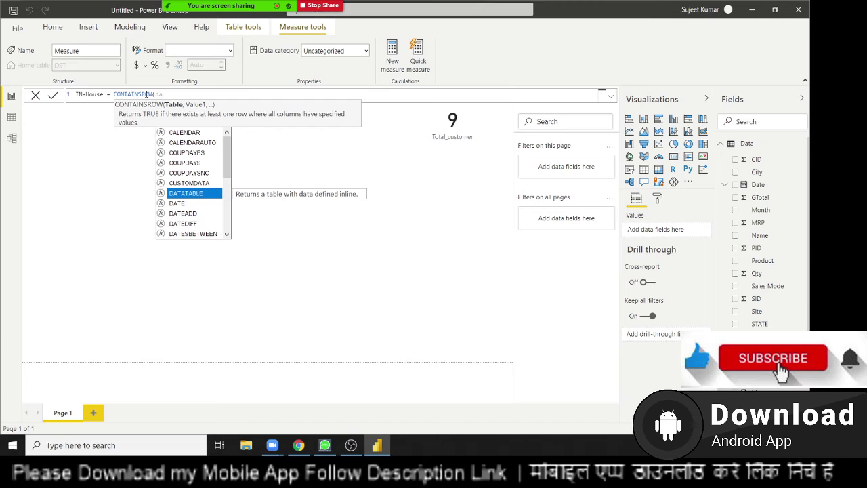
type("t")
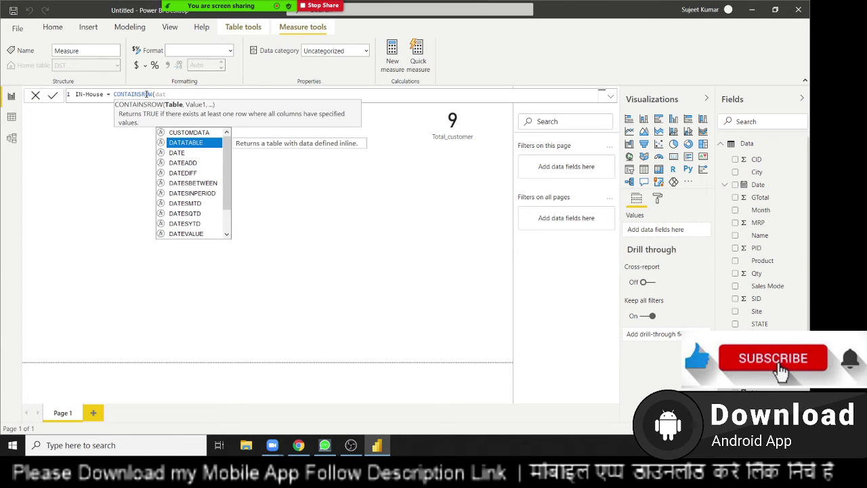
type("a")
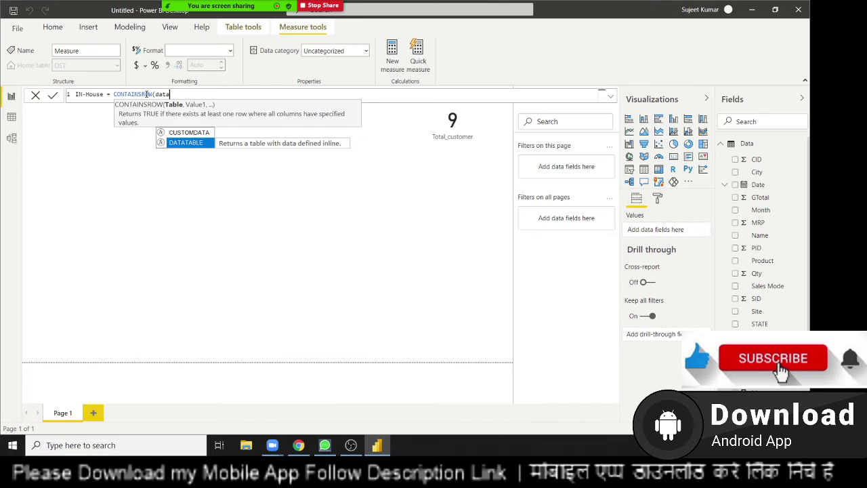
key("Up")
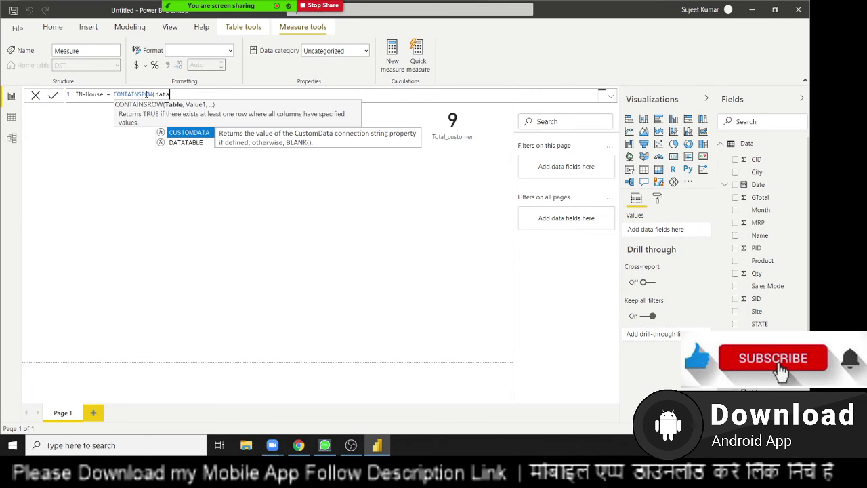
key("Down")
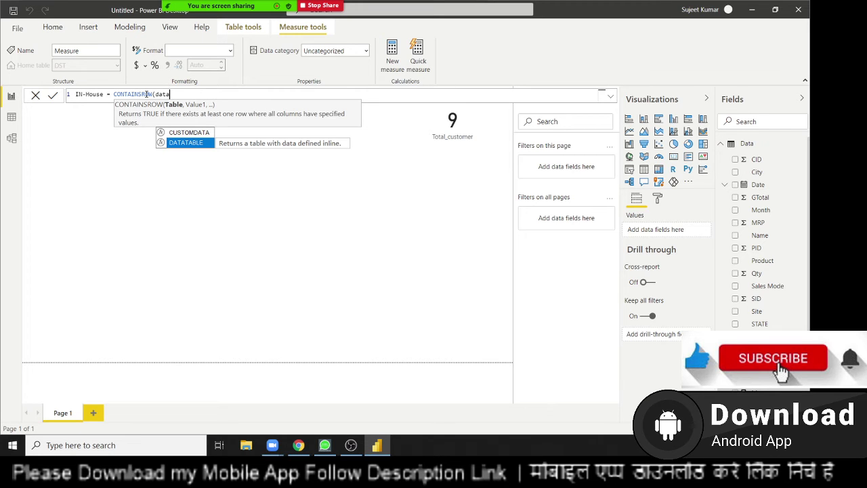
Try 'name' (USERNAME suggestion), then clear the whole measure formula.
key("BackSpace")
key("BackSpace")
key("BackSpace")
key("BackSpace")
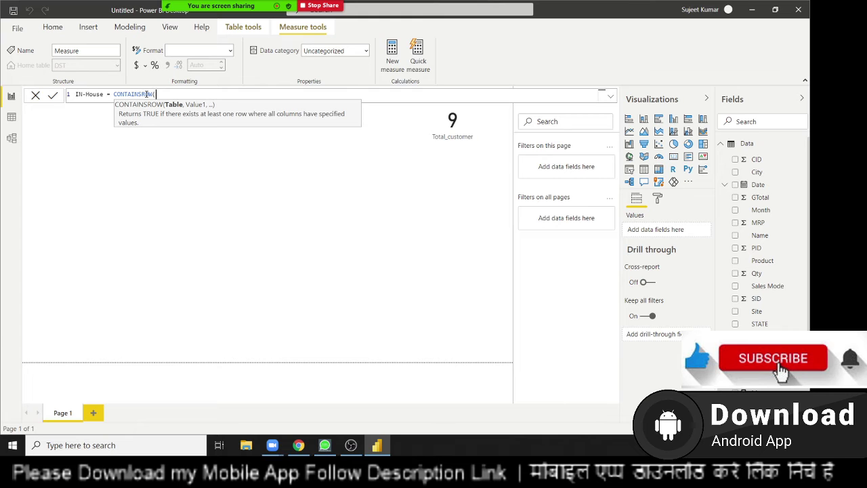
type("name")
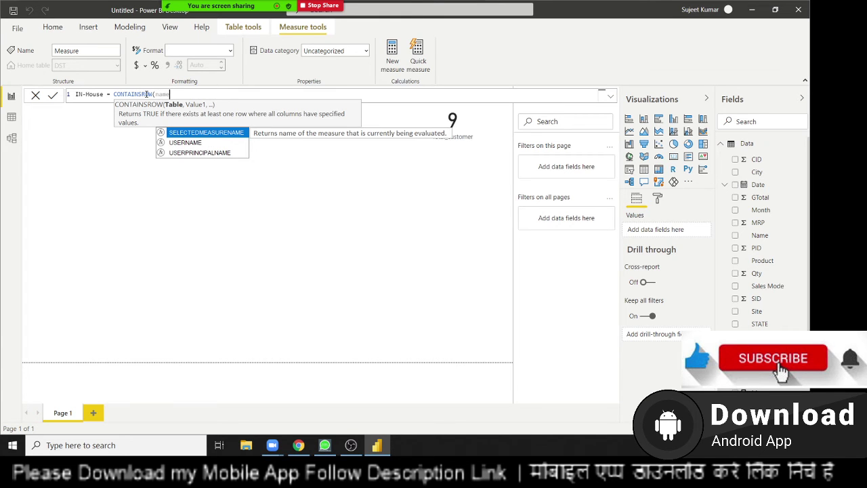
key("Down")
key("BackSpace")
key("BackSpace")
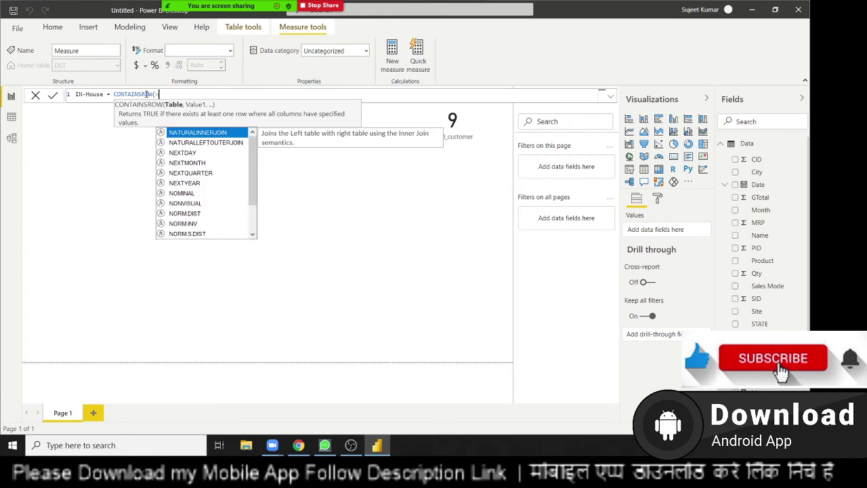
key("BackSpace")
key("BackSpace")
key("ctrl+a")
key("BackSpace")
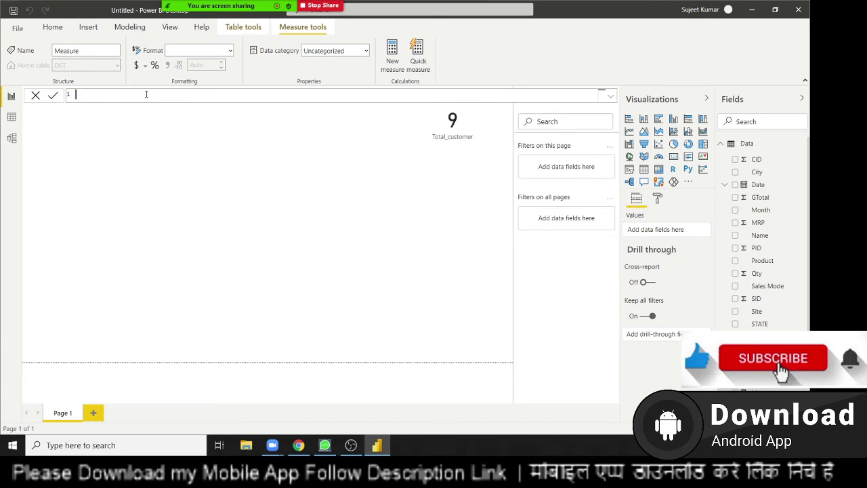
Leave the empty measure and open the DST table with its formula.
left_click(11, 120)
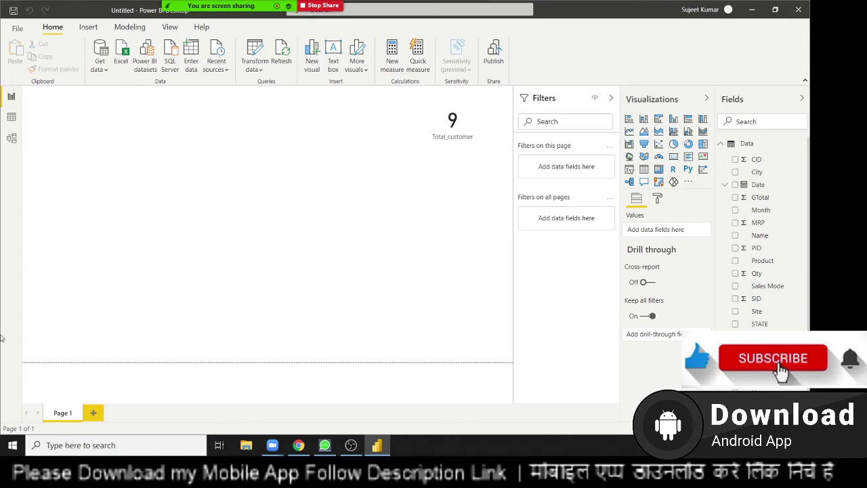
left_click(12, 118)
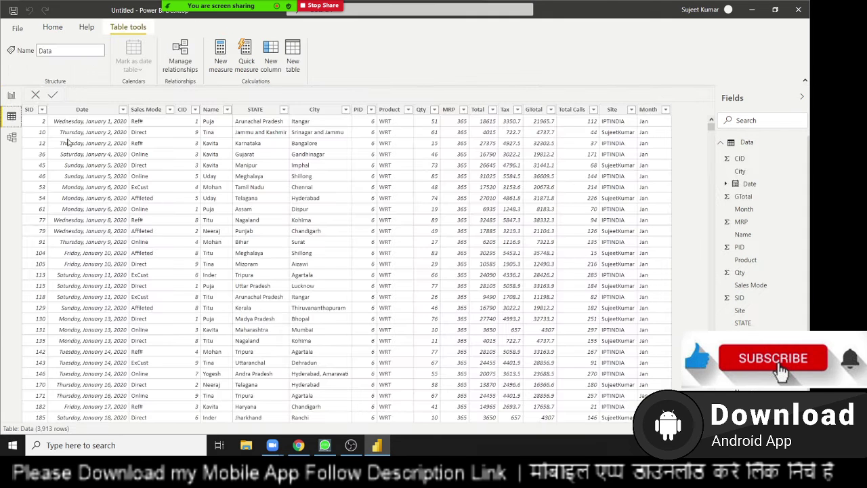
left_click(725, 143)
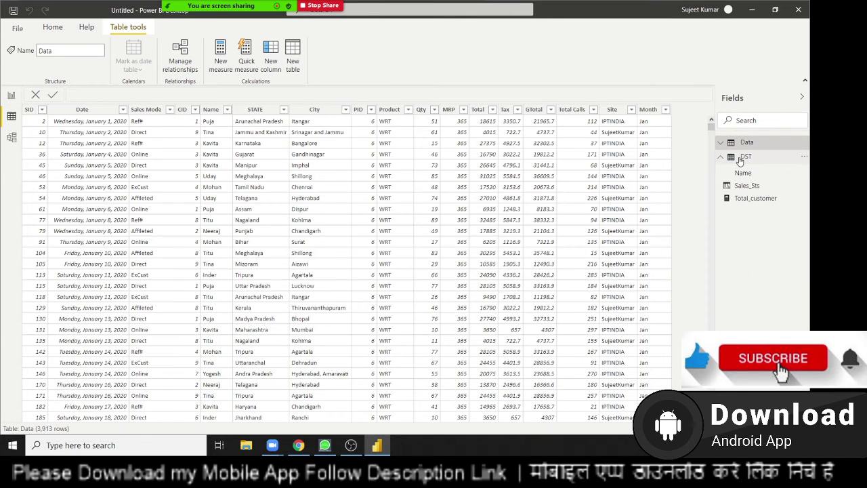
left_click(741, 158)
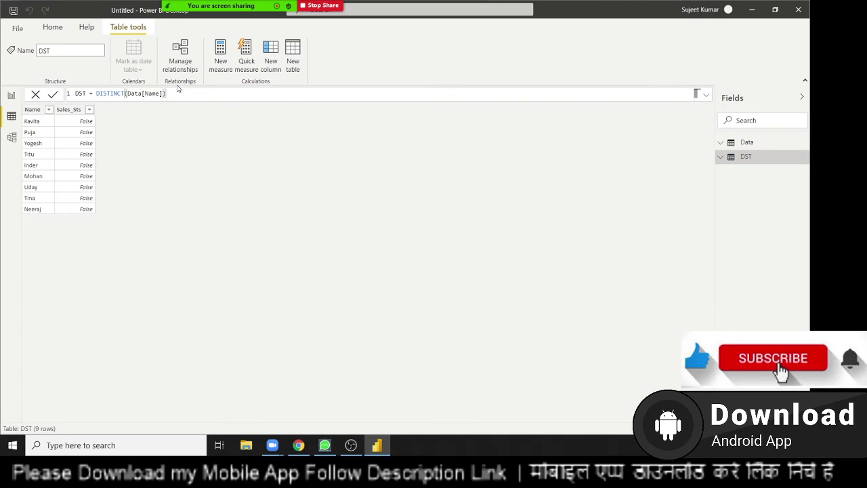
Try replacing DISTINCT with other functions, cancel to keep DISTINCT(Data[Name]), and return to the report page.
double_click(111, 93)
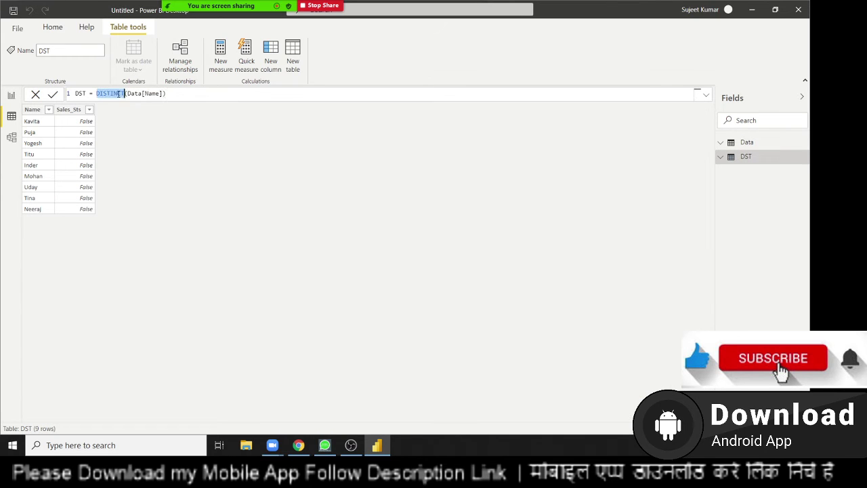
key("Delete")
key("Delete")
key("Delete")
key("Delete")
key("Delete")
key("Delete")
key("Delete")
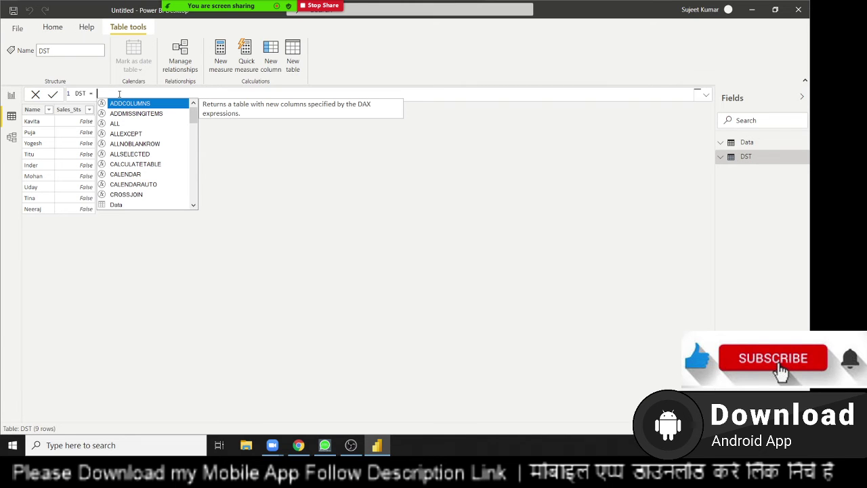
type("d")
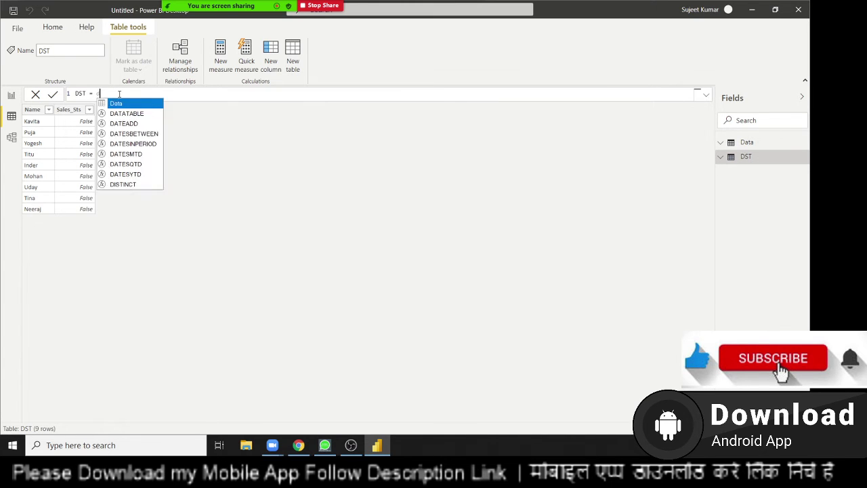
type("i")
key("BackSpace")
key("BackSpace")
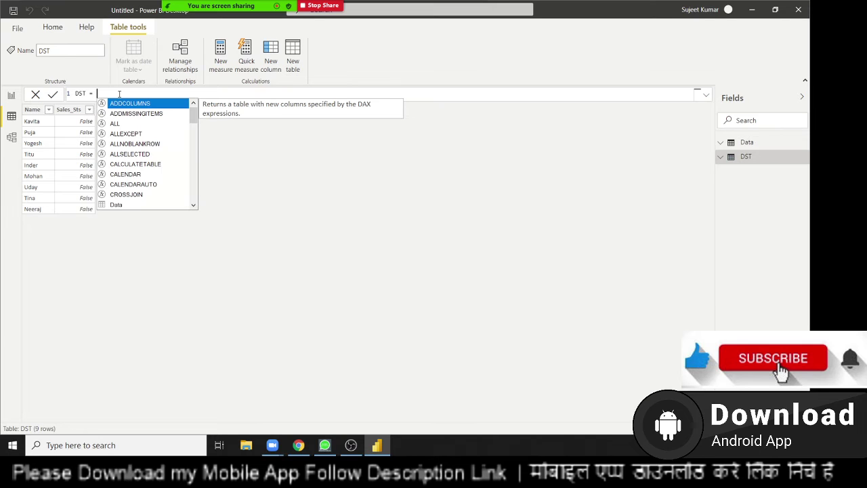
type("co")
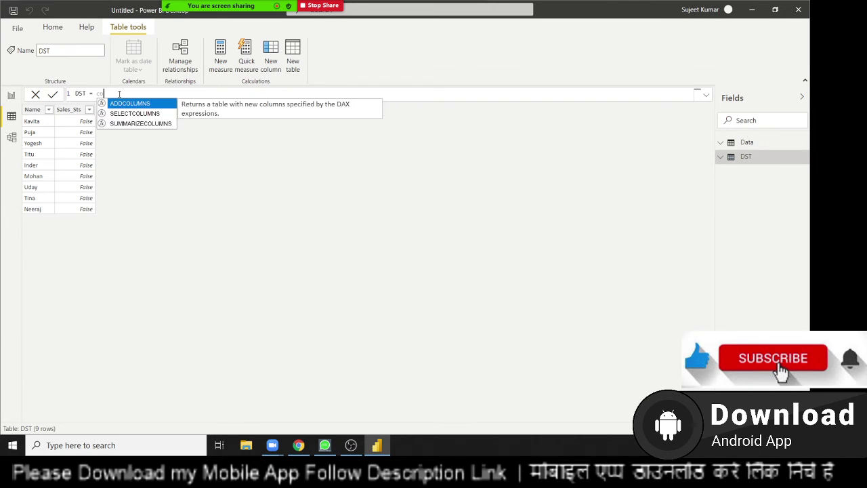
key("BackSpace")
key("BackSpace")
key("Escape")
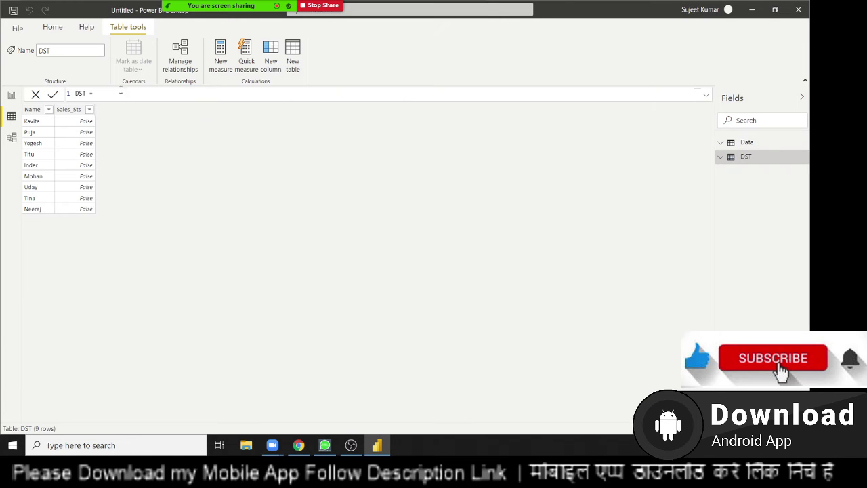
left_click(11, 98)
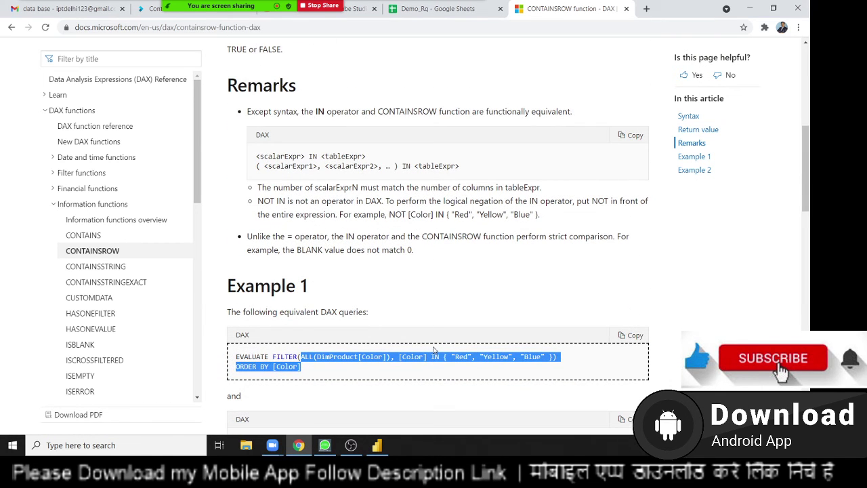
Scroll to CONTAINSROW Example 1 and highlight ALL(DimProduct[Color]) in the first query.
left_click(429, 369)
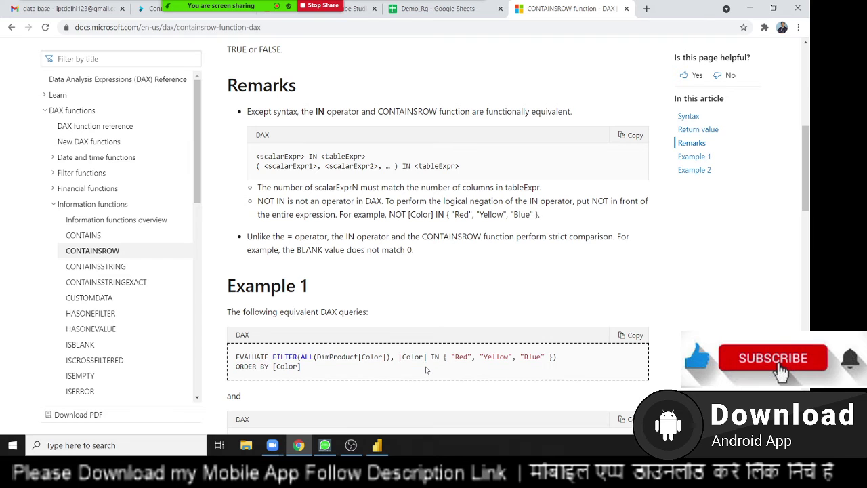
scroll(306, 359, "up", 1)
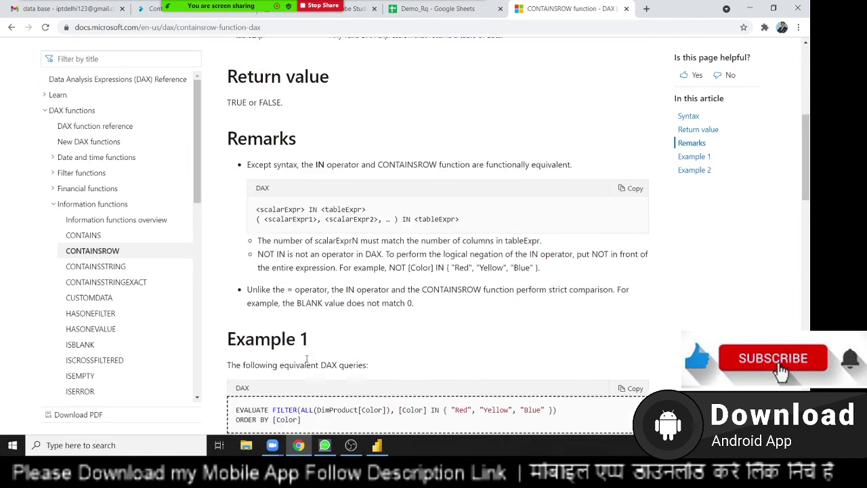
scroll(306, 359, "up", 2)
scroll(306, 361, "up", 1)
scroll(305, 362, "up", 1)
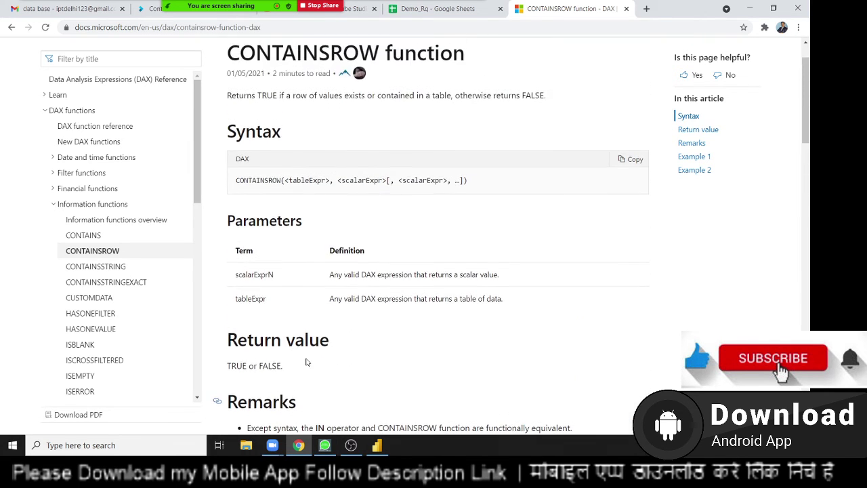
scroll(338, 199, "down", 2)
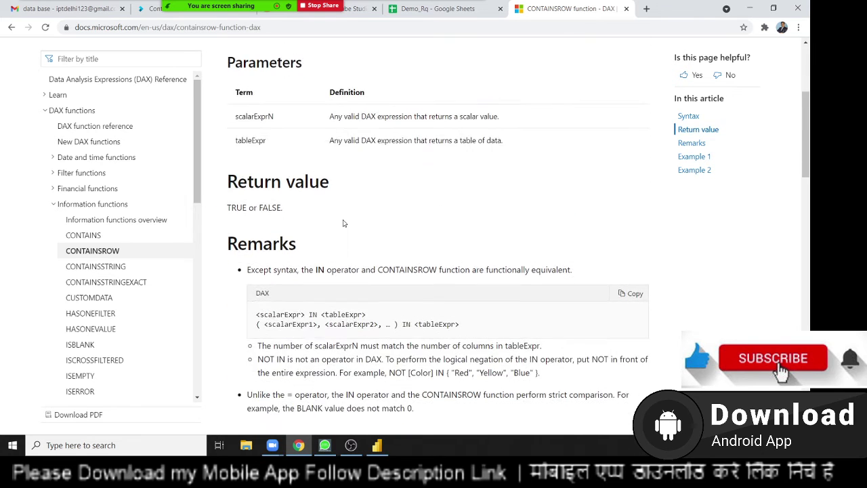
scroll(342, 217, "down", 2)
scroll(342, 232, "down", 1)
scroll(342, 232, "down", 1)
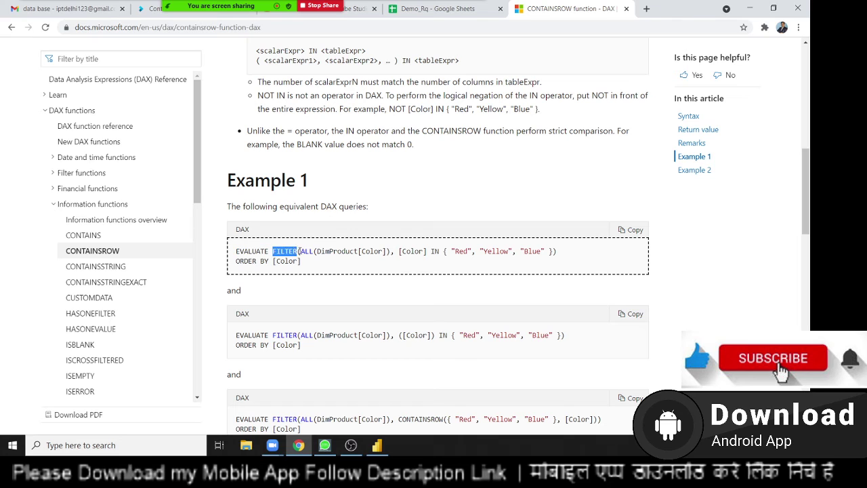
mouse_move(303, 251)
left_mouse_down()
mouse_move(548, 254)
mouse_move(553, 264)
left_mouse_up()
scroll(553, 264, "down", 2)
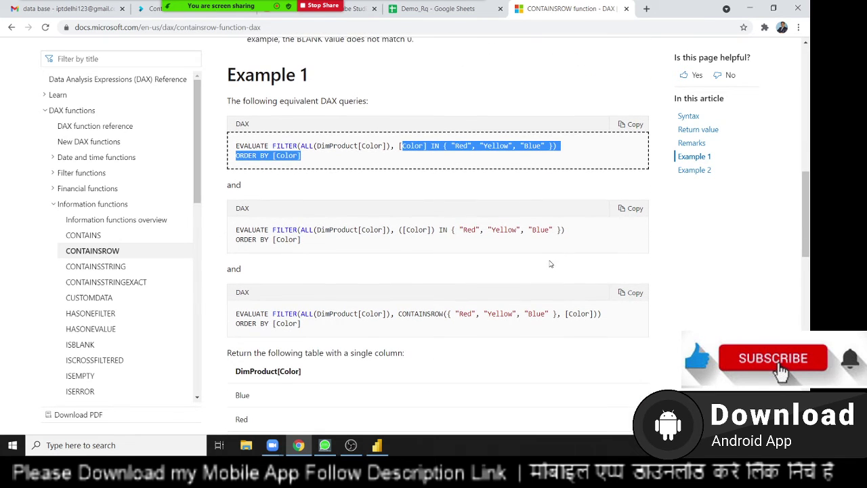
left_click(428, 185)
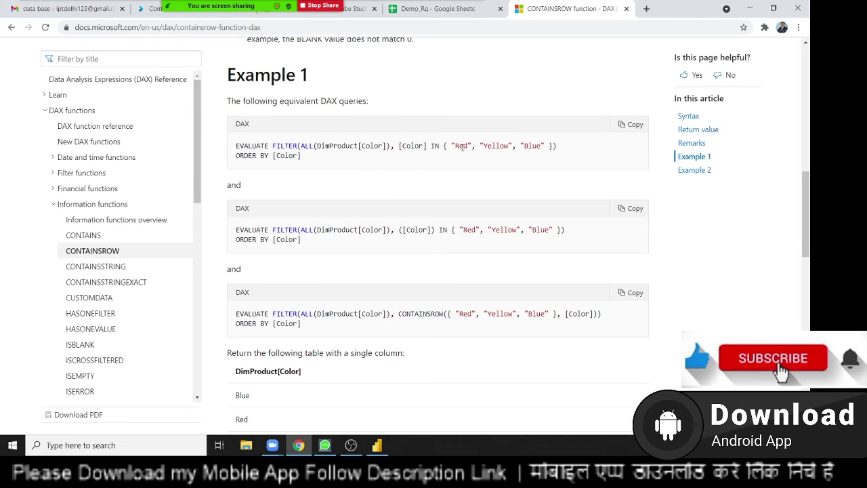
Select the colour list, then both lines of the first EVALUATE FILTER query, and return to Power BI.
left_click_drag(460, 148, 544, 146)
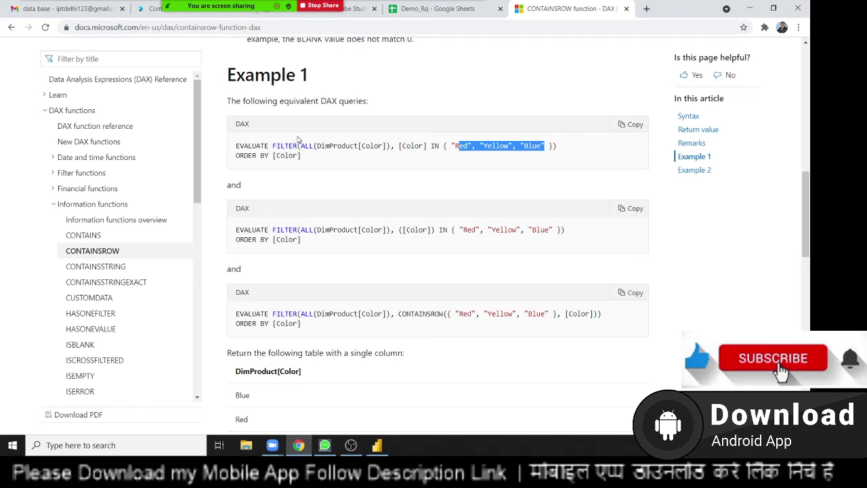
left_click(306, 161)
left_click_drag(306, 160, 233, 146)
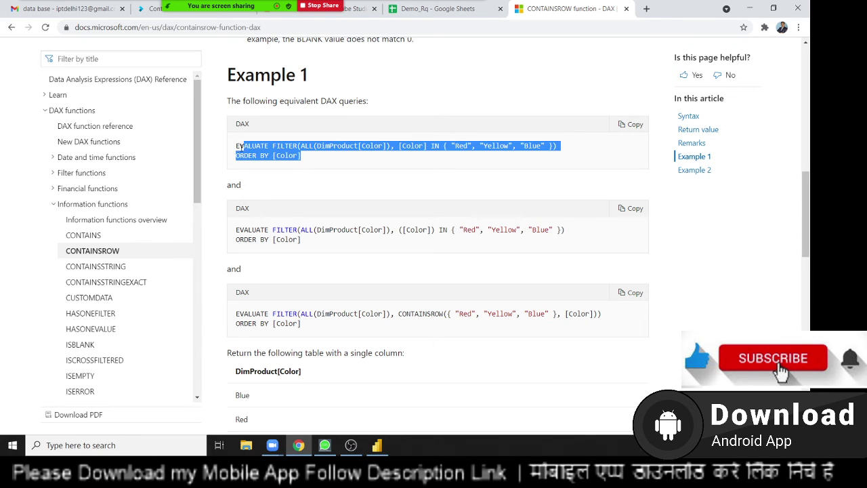
left_click(296, 175)
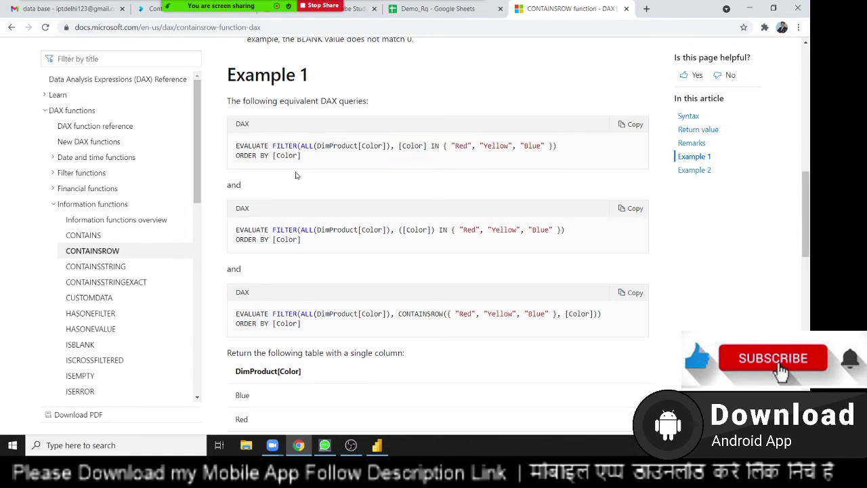
scroll(317, 223, "down", 3)
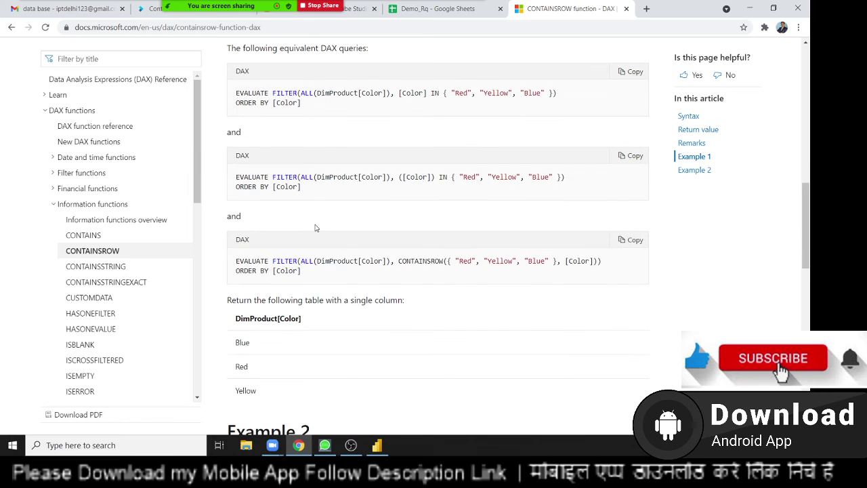
scroll(329, 264, "down", 3)
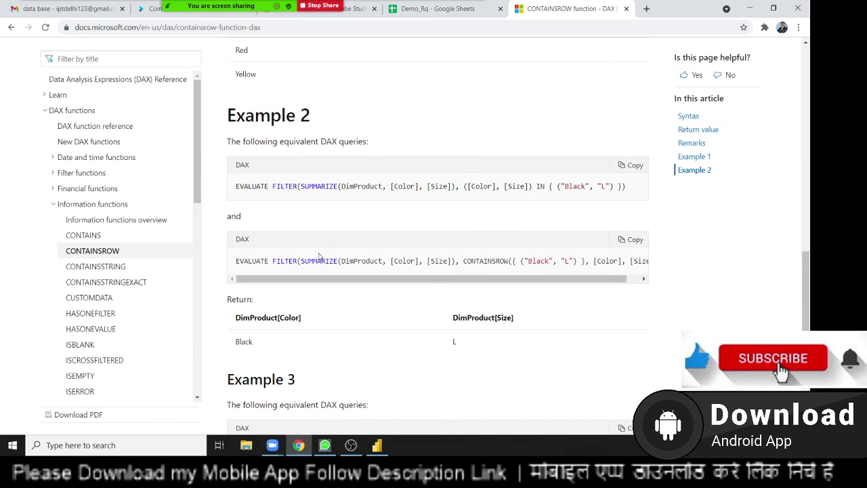
scroll(319, 255, "up", 6)
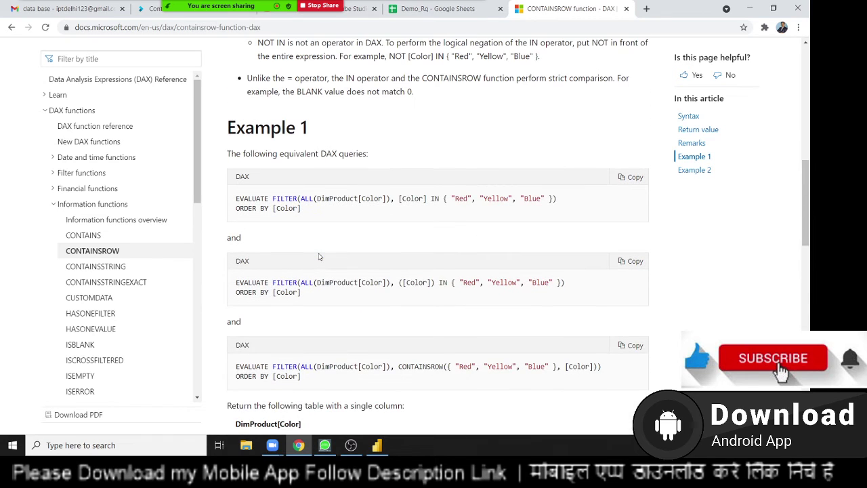
scroll(319, 256, "up", 1)
double_click(248, 252)
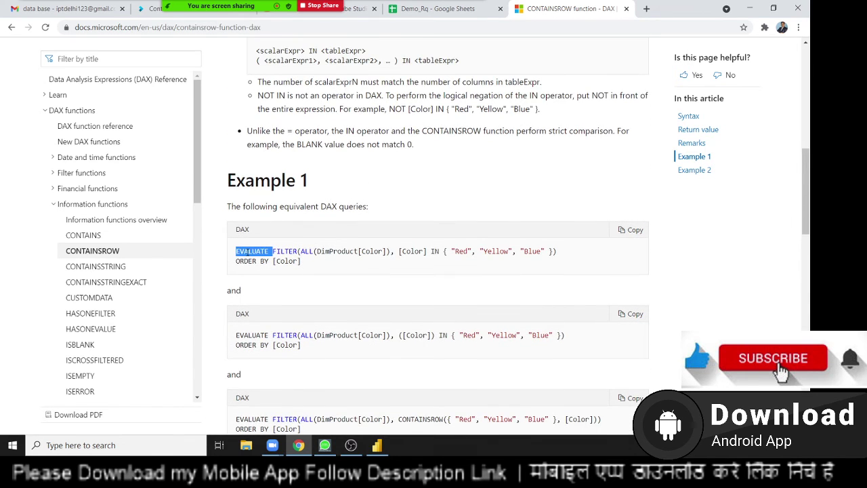
left_click(302, 268)
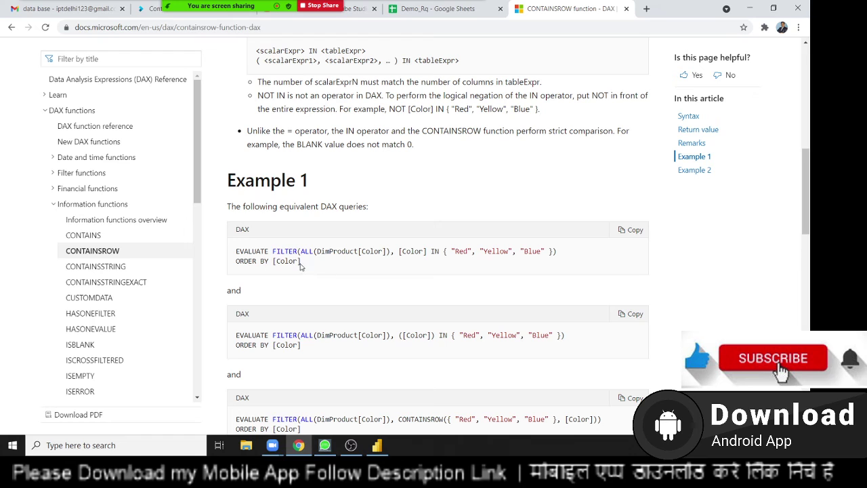
left_click_drag(304, 264, 237, 251)
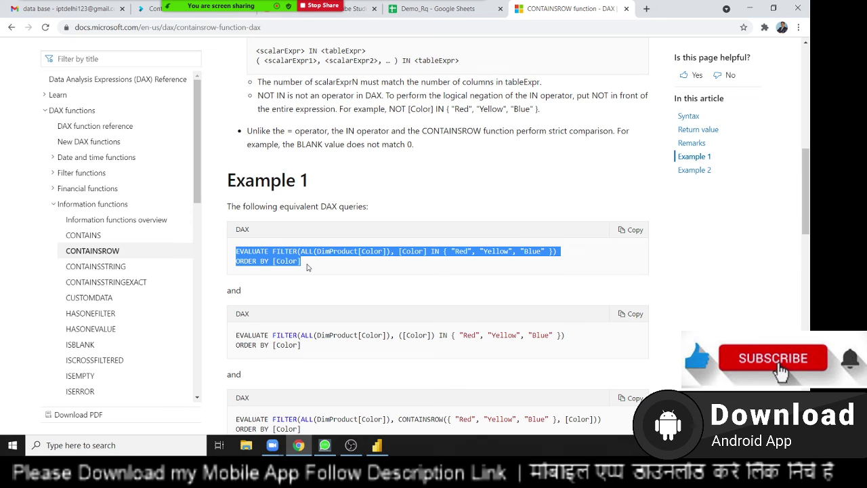
left_click(307, 267)
key("alt+Tab")
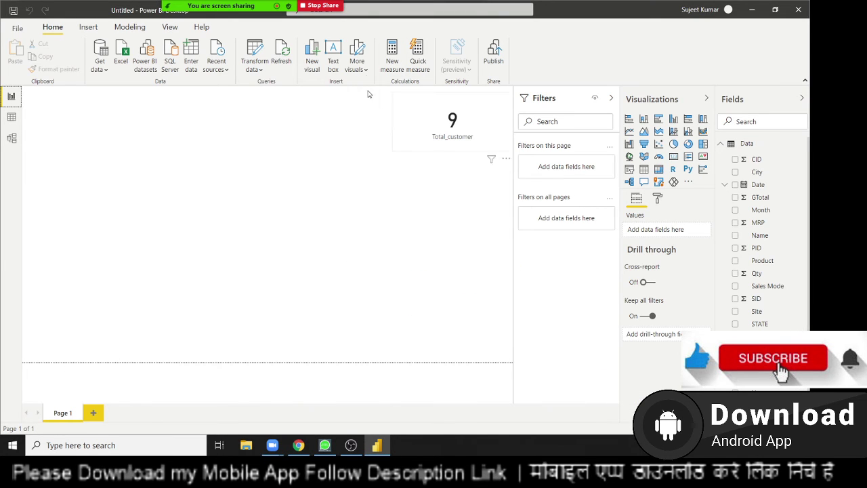
left_click(393, 62)
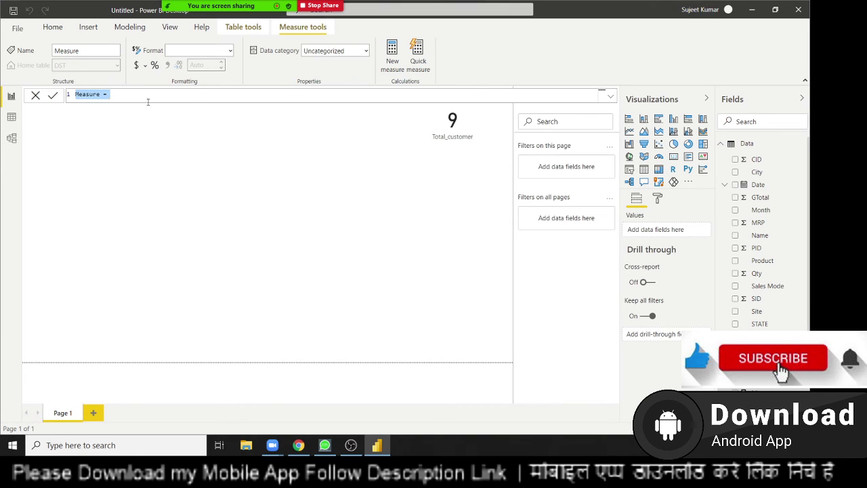
double_click(90, 95)
type("IN")
type("EVALUATE FILTER(ALL(DimProduct[Color]), [Color] IN { \"Red\", \"Yellow\", \"Blue\" }) ORDER BY [Color]")
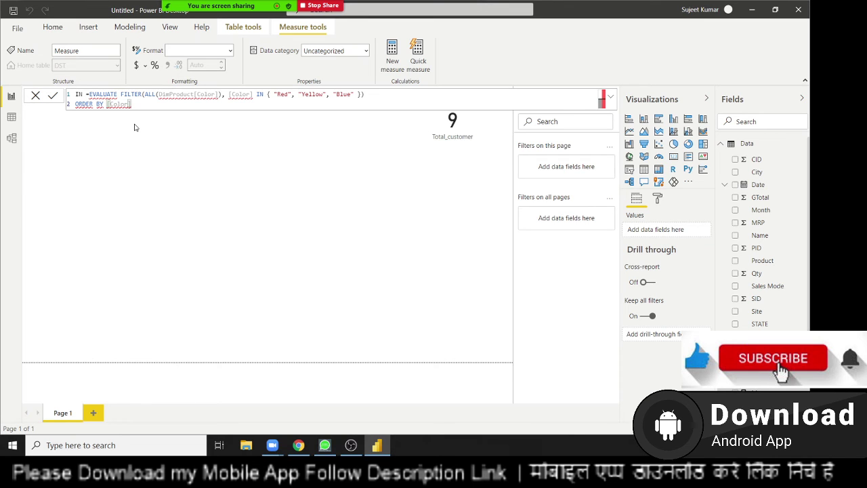
double_click(191, 96)
left_click(187, 104)
key("ctrl+a")
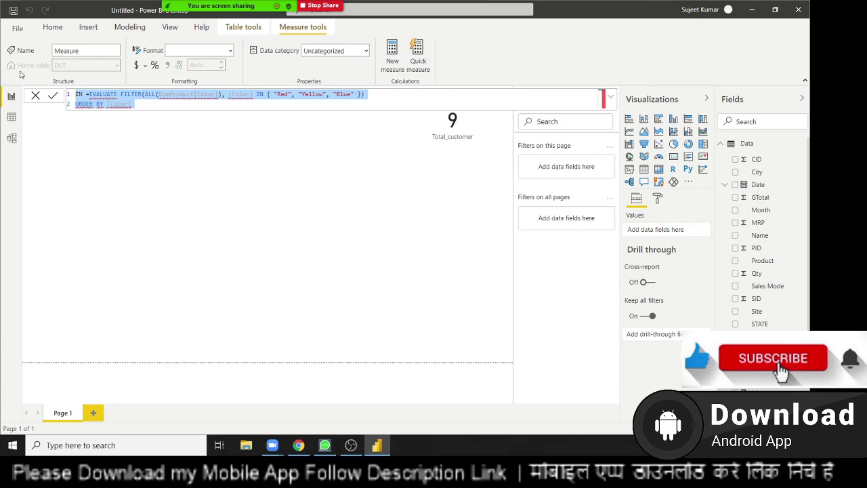
key("BackSpace")
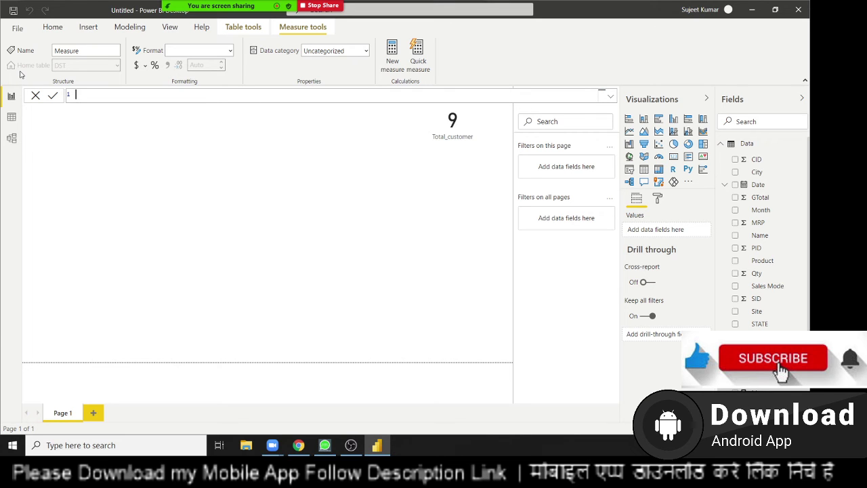
key("Return")
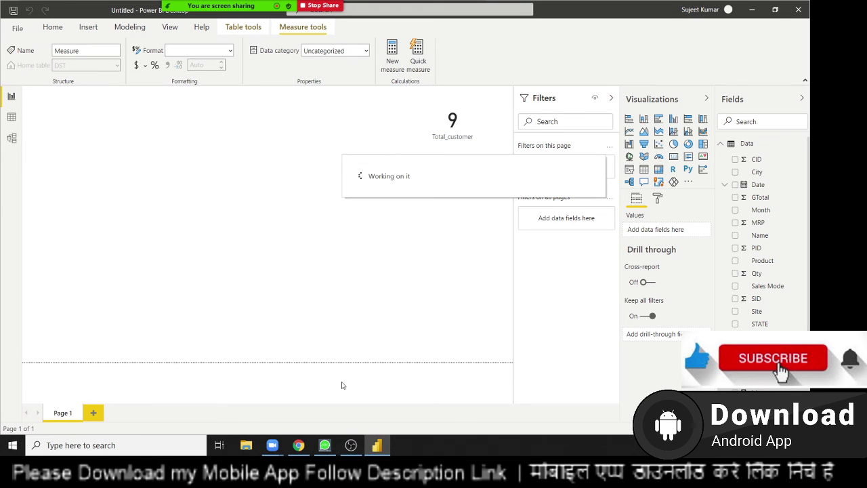
left_click(298, 445)
key("alt+Tab")
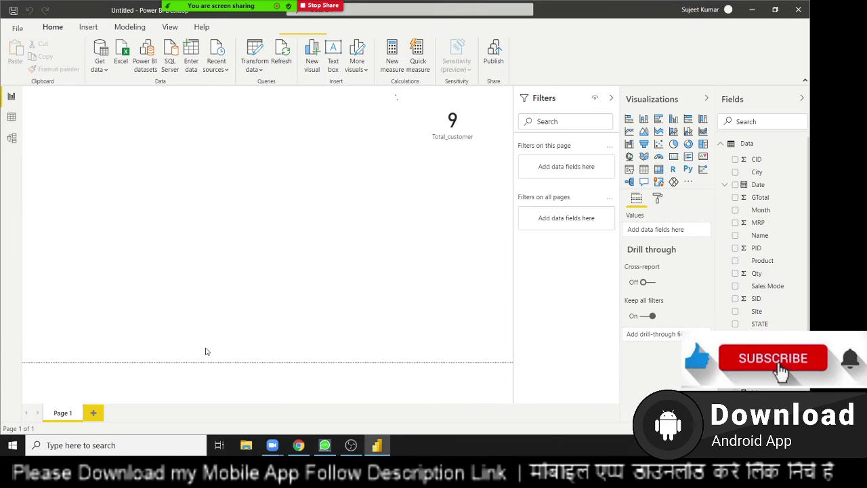
Go from the CONTAINSROW page to the CUSTOMDATA reference and scroll through its syntax, remarks and example.
left_click(303, 447)
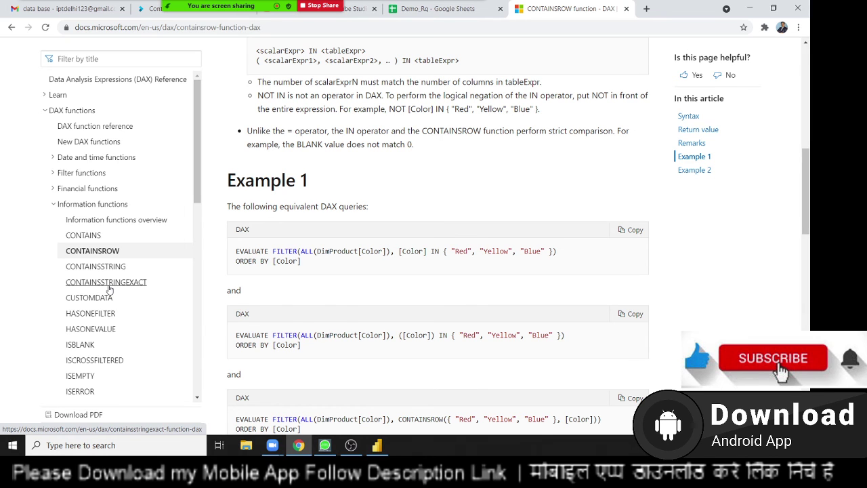
scroll(105, 271, "down", 1)
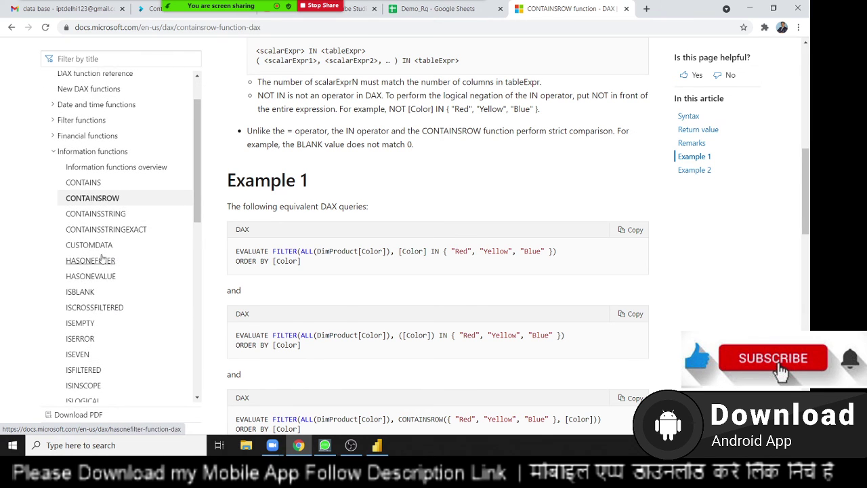
left_click(96, 246)
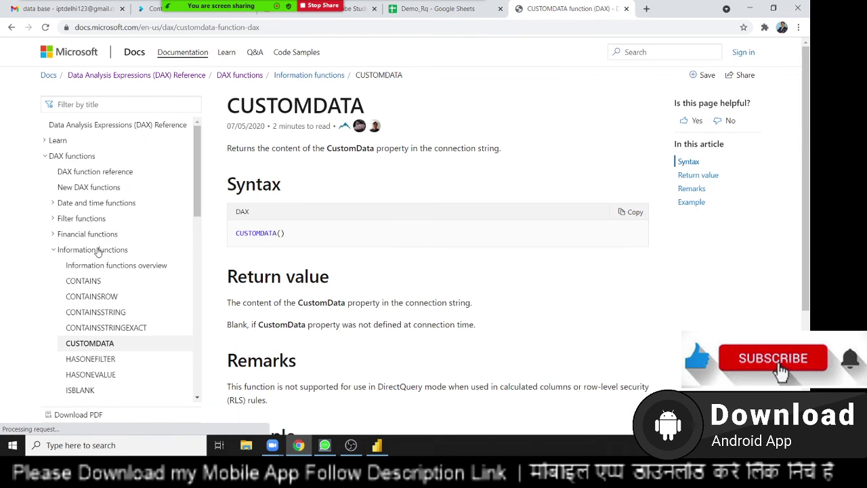
scroll(268, 247, "down", 2)
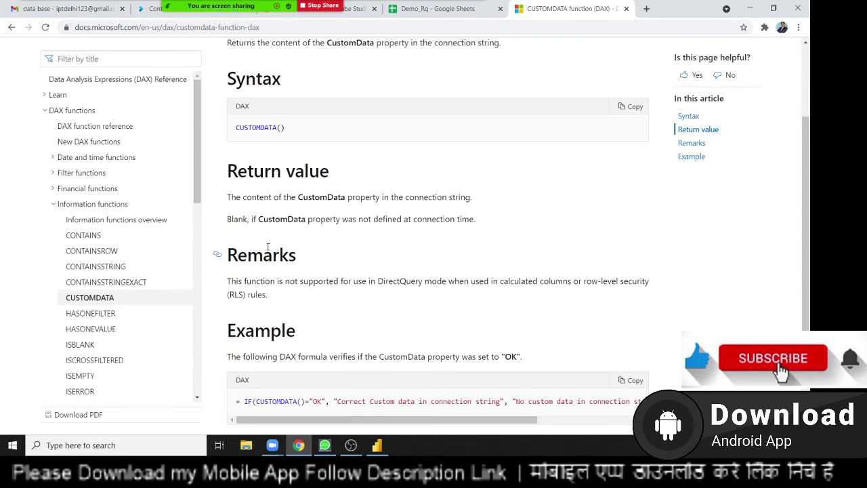
scroll(269, 245, "down", 1)
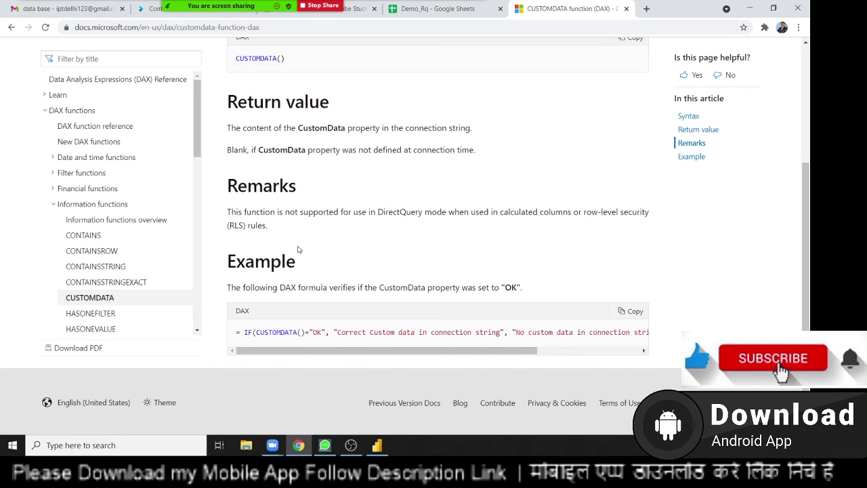
scroll(299, 249, "up", 3)
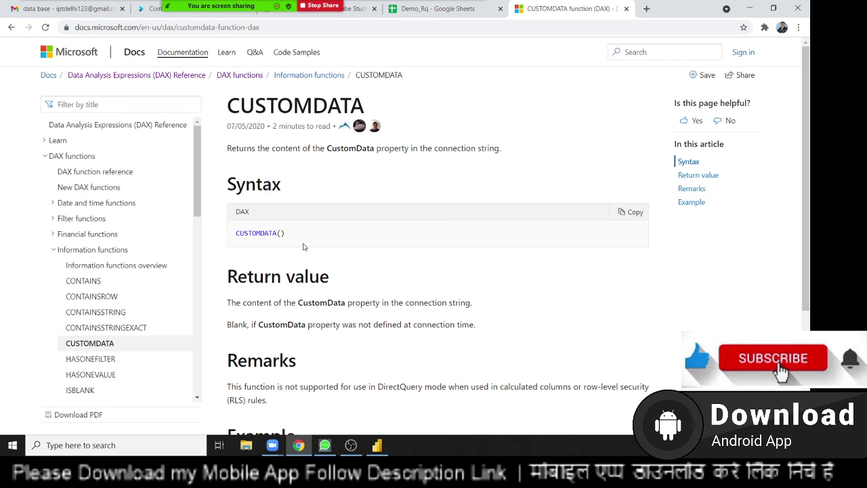
scroll(302, 245, "down", 3)
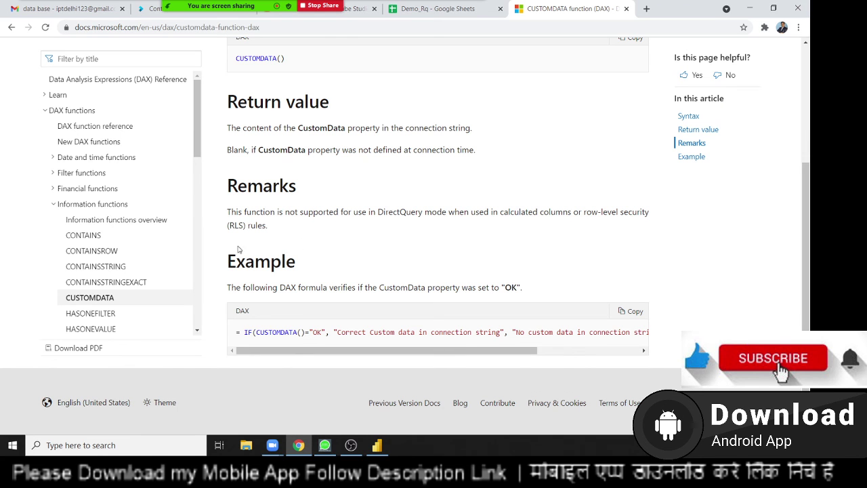
scroll(149, 270, "up", 2)
scroll(148, 270, "up", 1)
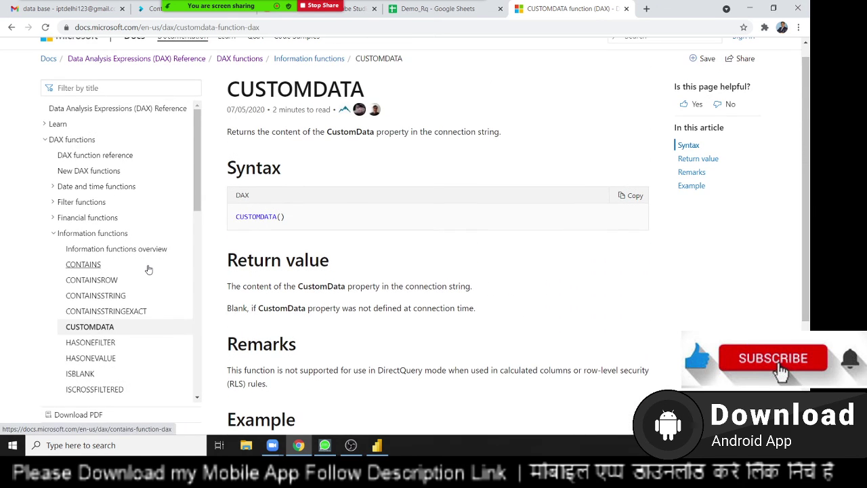
scroll(148, 270, "down", 1)
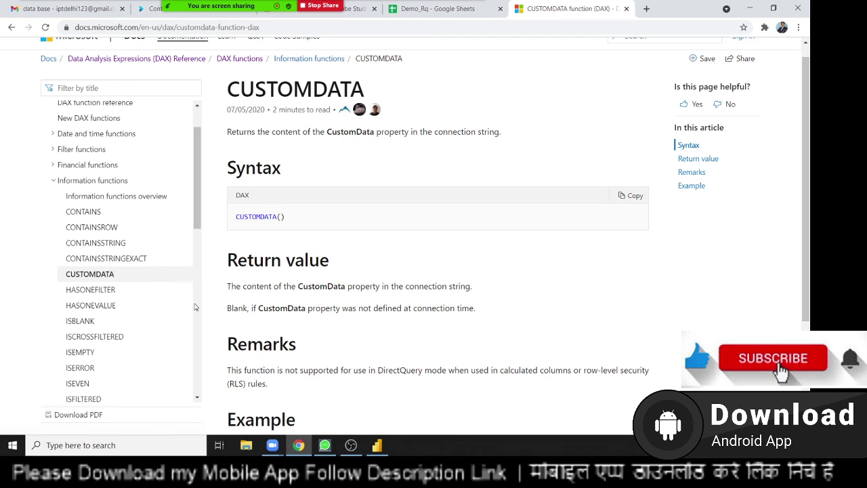
scroll(102, 298, "down", 1)
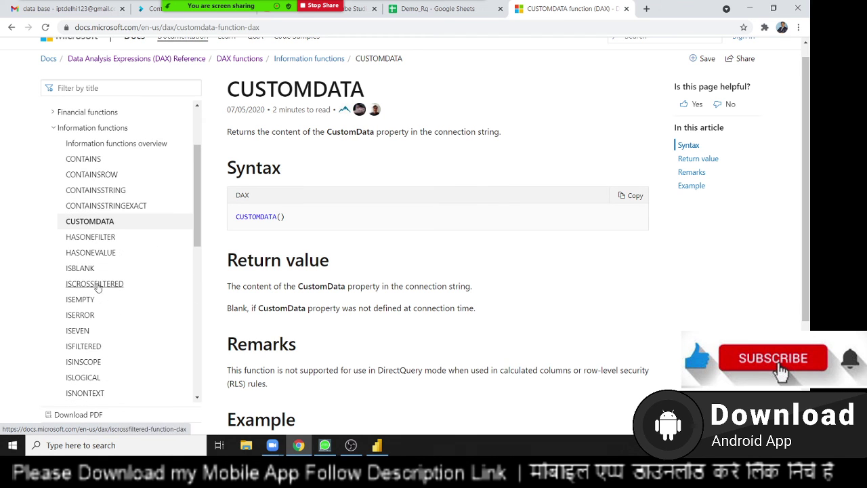
Open and scroll through the HASONEFILTER function reference.
left_click(88, 241)
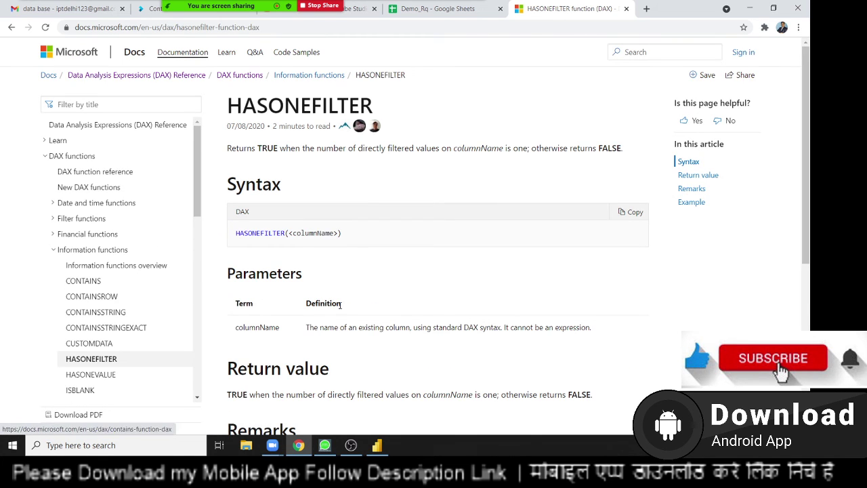
scroll(350, 305, "down", 2)
scroll(352, 304, "down", 3)
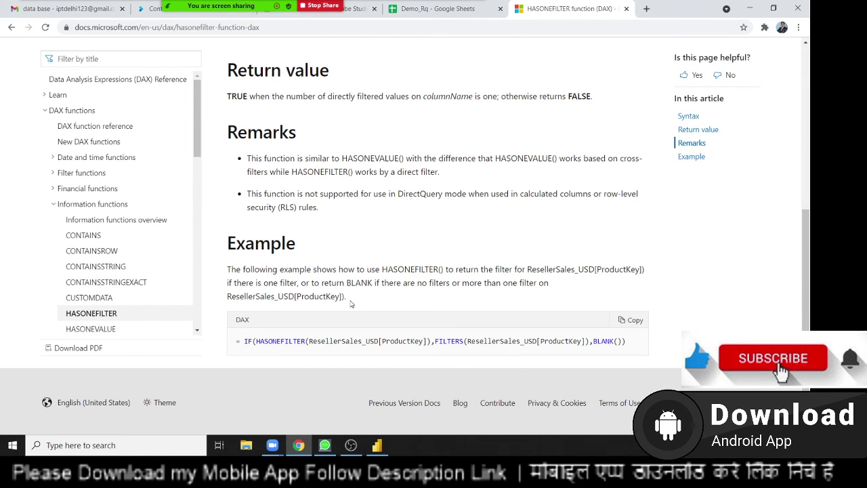
scroll(350, 304, "up", 2)
Read HASONEVALUE, then ISBLANK, ending on the ISCROSSFILTERED function page.
left_click(106, 330)
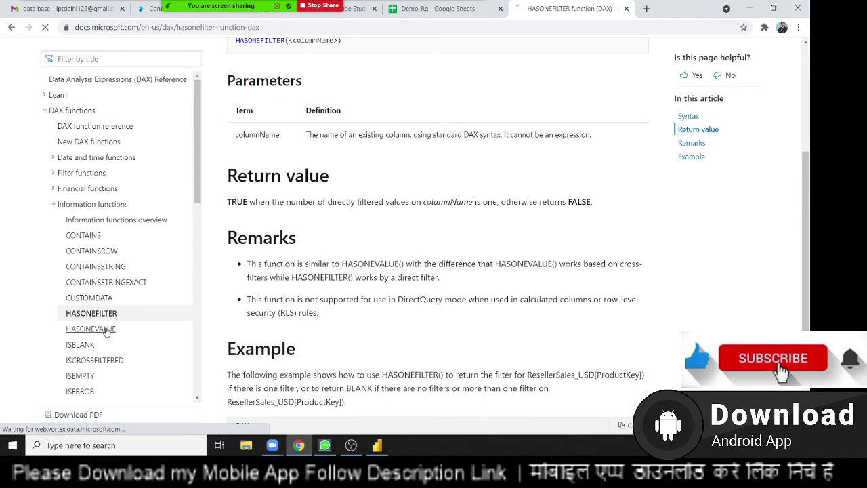
scroll(160, 329, "down", 1)
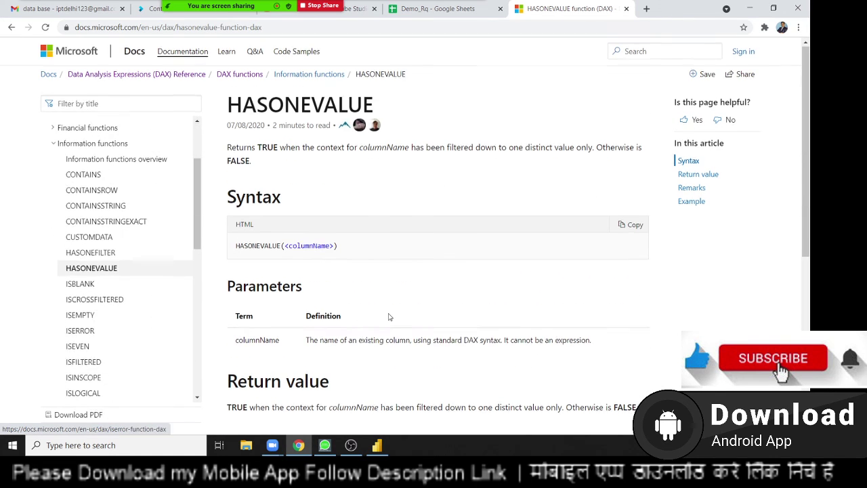
scroll(389, 316, "down", 3)
scroll(339, 311, "down", 2)
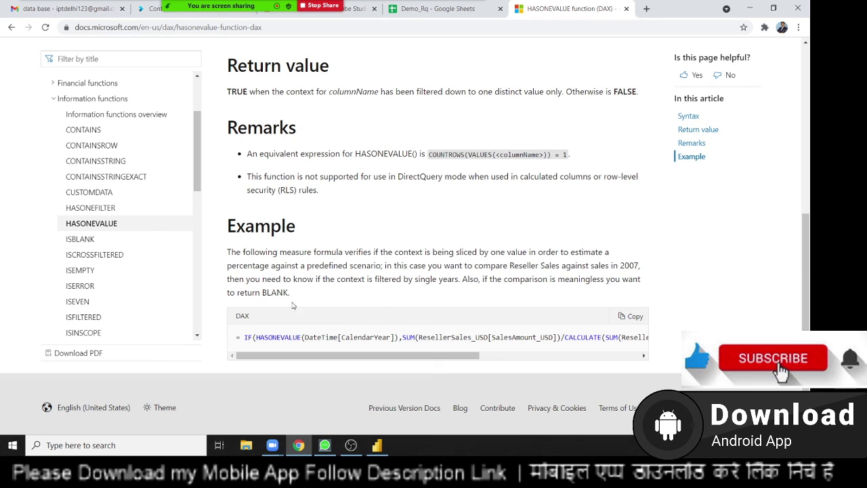
left_click(90, 240)
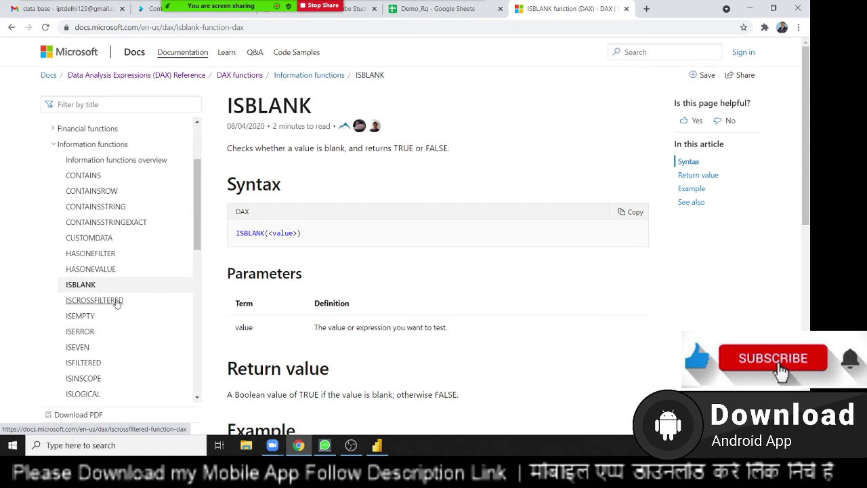
left_click(117, 302)
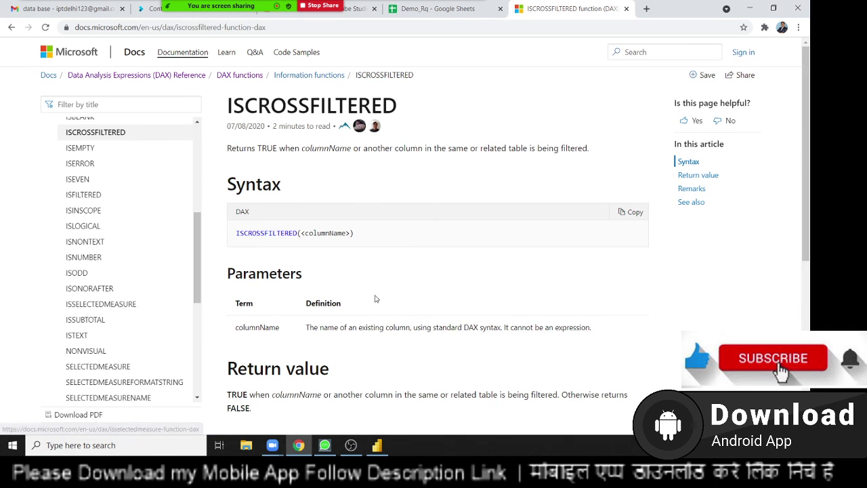
scroll(441, 306, "down", 1)
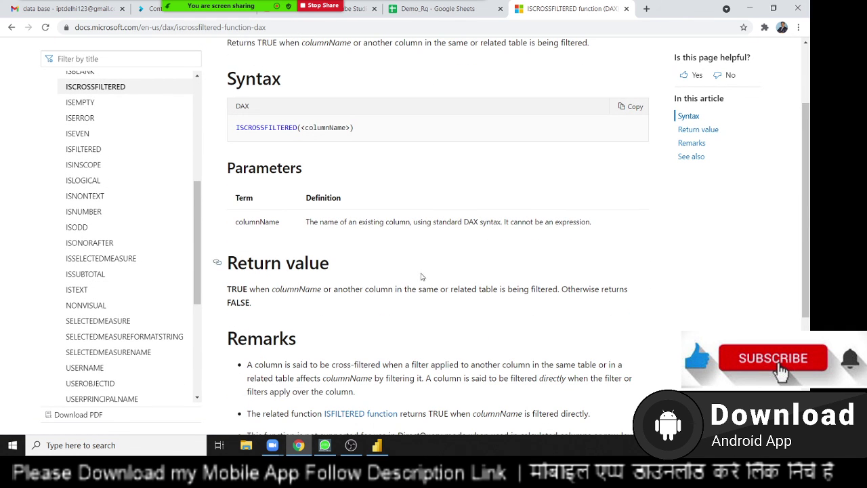
Scroll the ISCROSSFILTERED page and collapse the Information functions group.
scroll(420, 276, "down", 1)
scroll(418, 275, "down", 2)
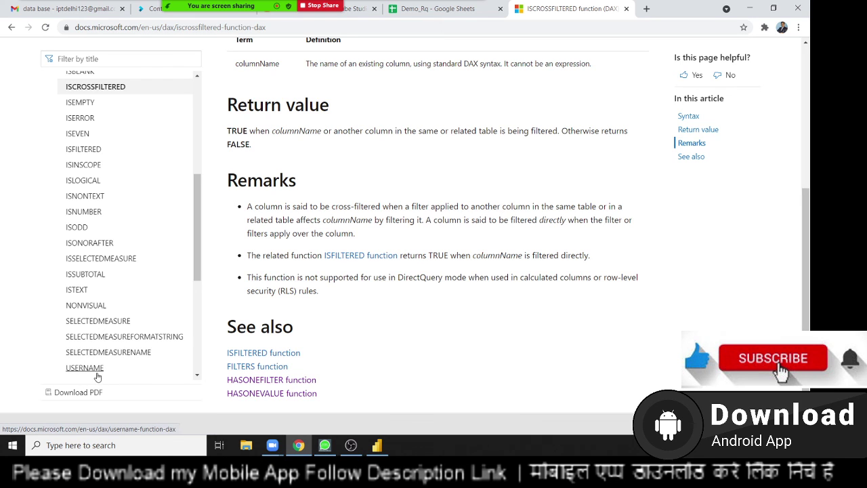
scroll(97, 376, "down", 1)
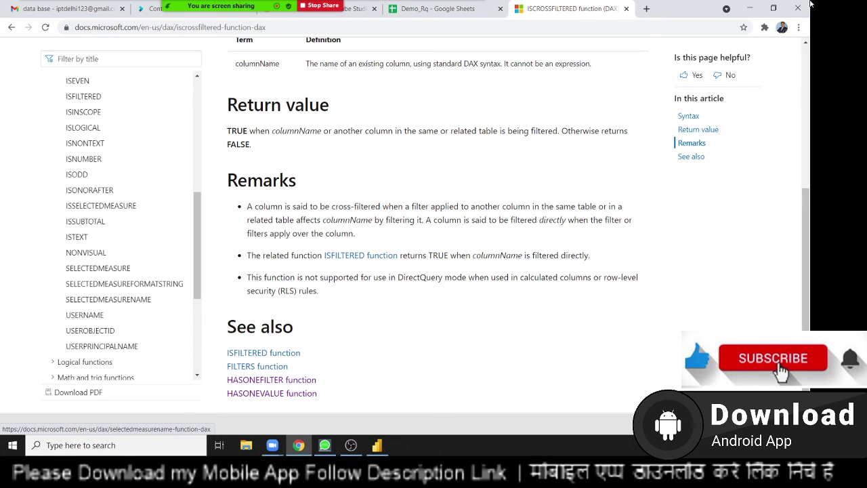
scroll(162, 235, "up", 2)
scroll(163, 234, "up", 1)
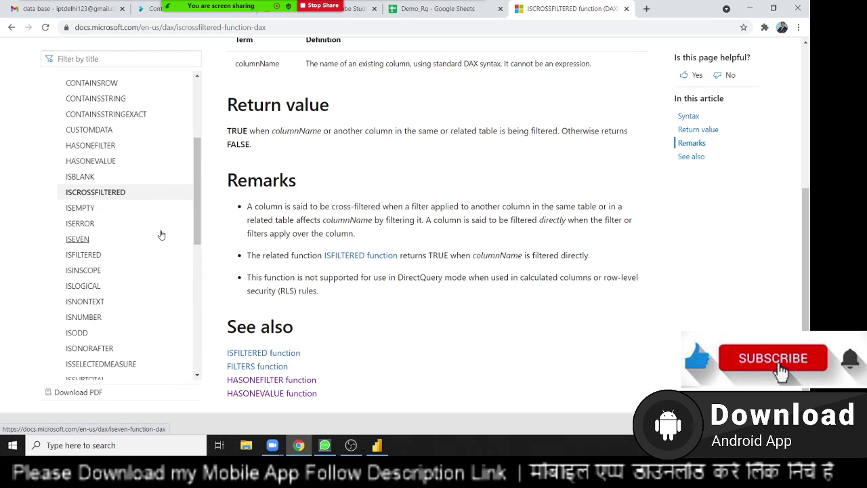
scroll(135, 231, "up", 3)
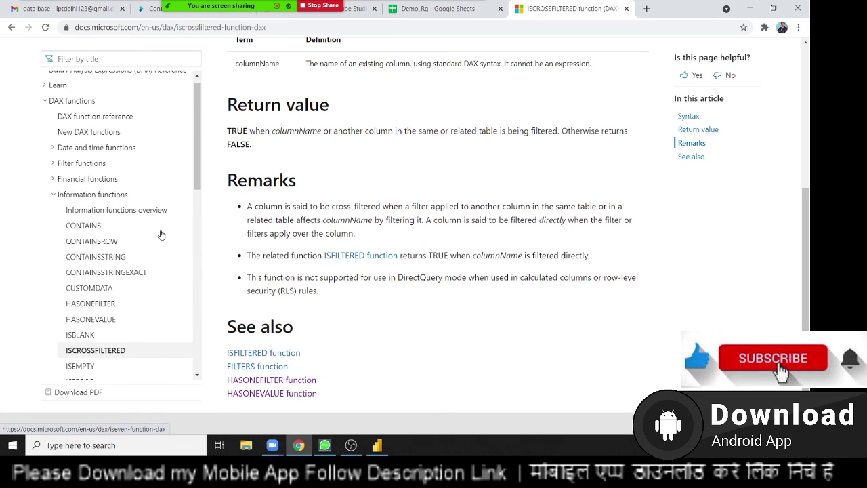
left_click(54, 196)
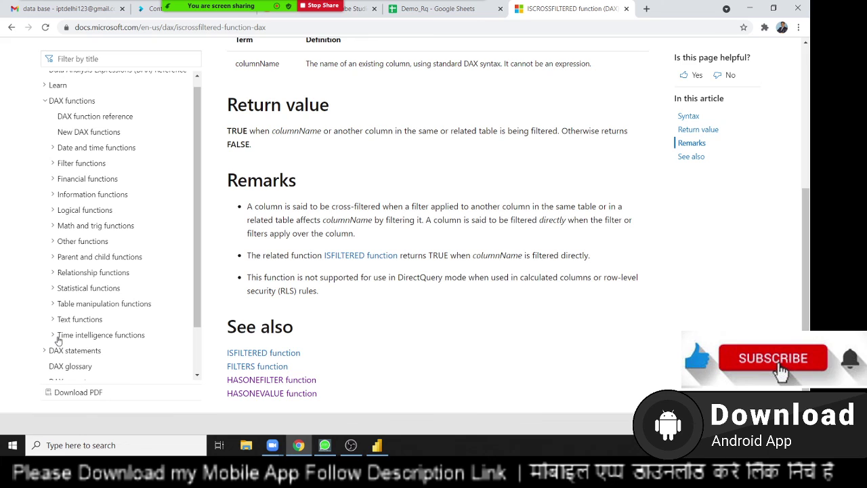
Browse the Time intelligence, Filter and Table manipulation groups, then show the Windows desktop.
left_click(58, 338)
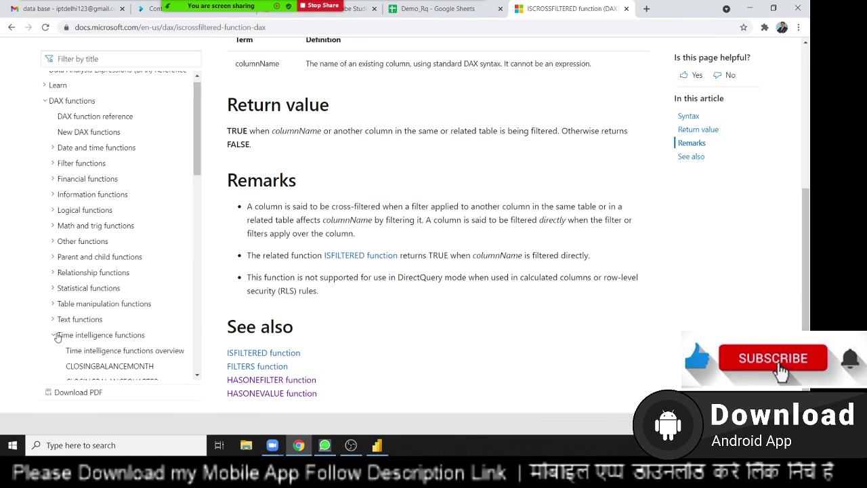
left_click(57, 337)
left_click(52, 168)
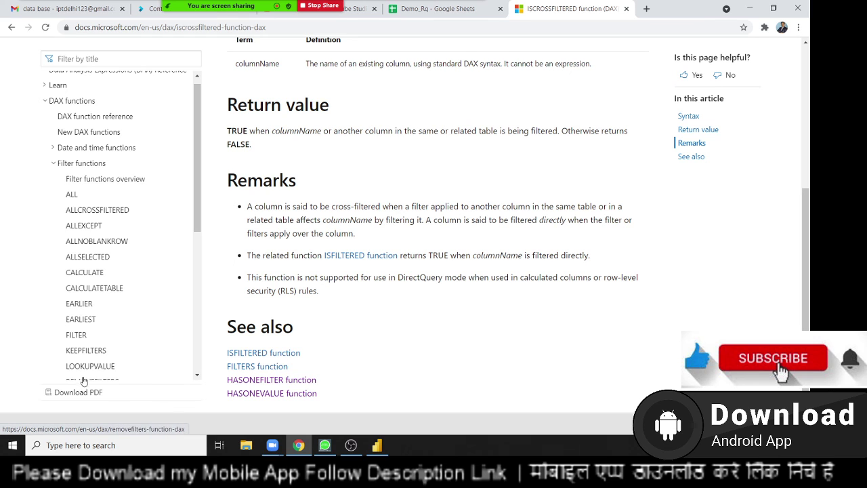
scroll(81, 366, "down", 2)
scroll(64, 271, "up", 3)
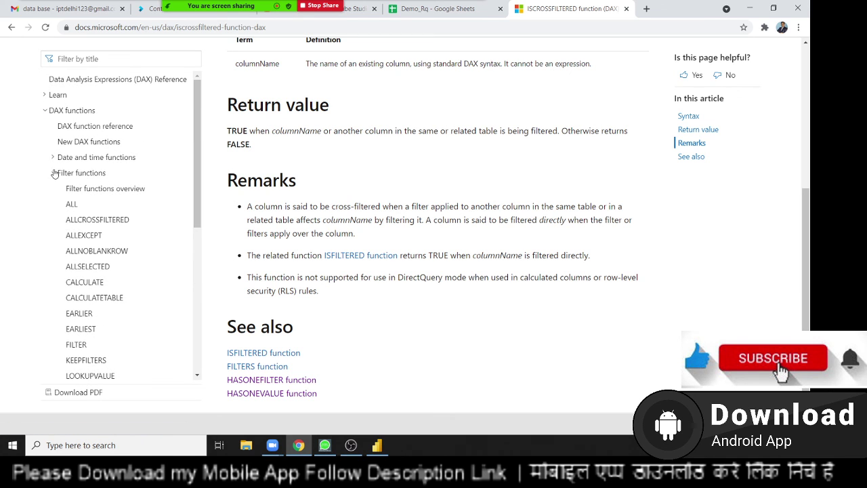
left_click(53, 173)
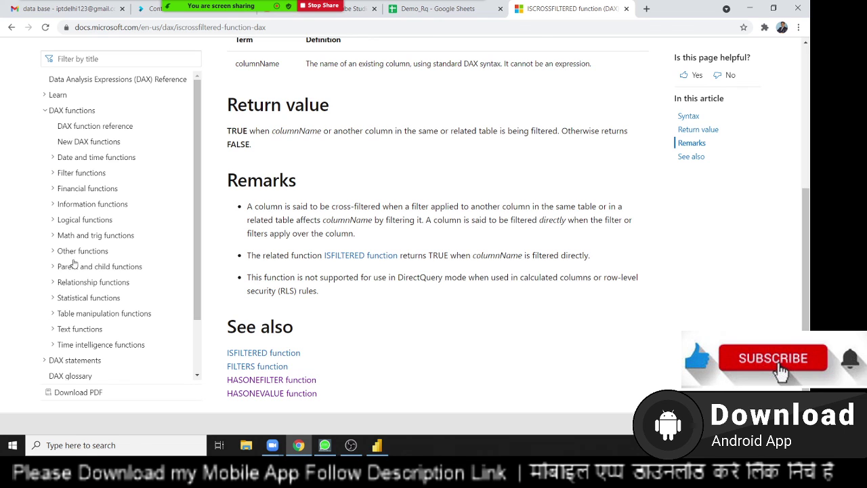
left_click(54, 315)
scroll(57, 317, "down", 4)
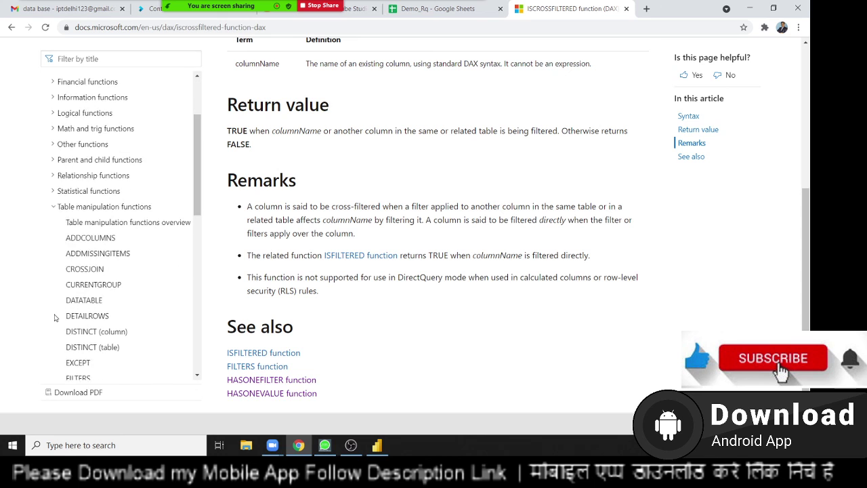
scroll(56, 318, "down", 5)
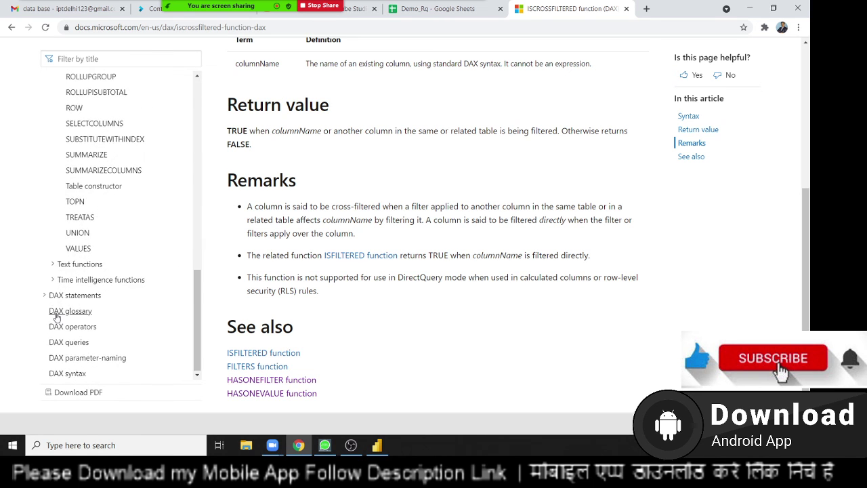
scroll(54, 309, "up", 5)
scroll(54, 312, "up", 4)
key("super+d")
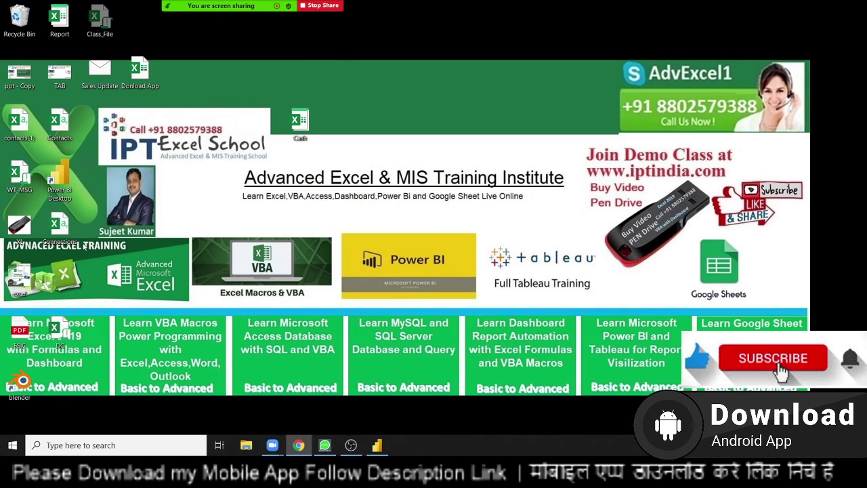